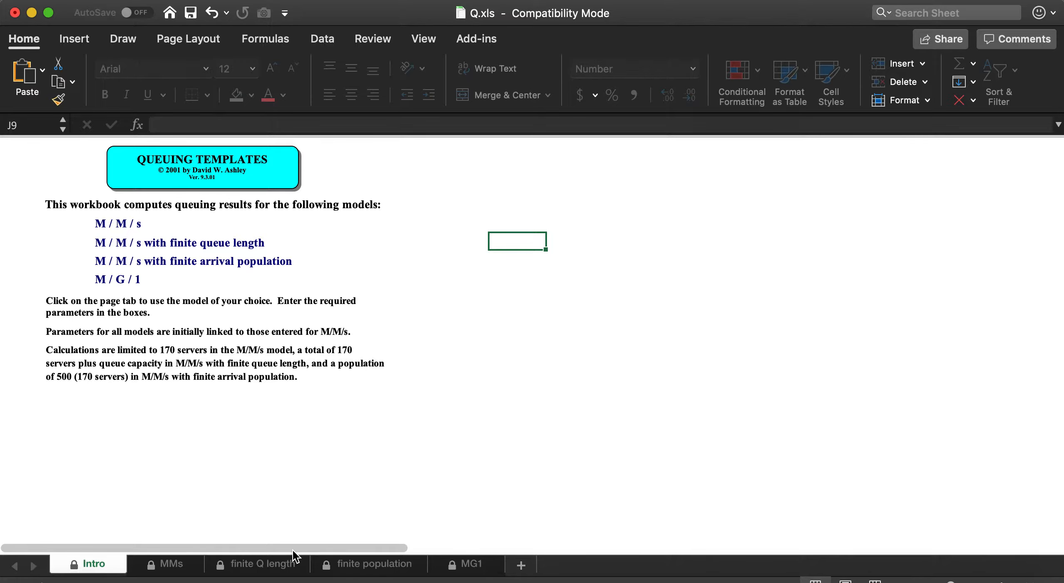
# Open the MMs sheet and review its arrival rate, service rate and number of servers inputs
pyautogui.click(161, 571)
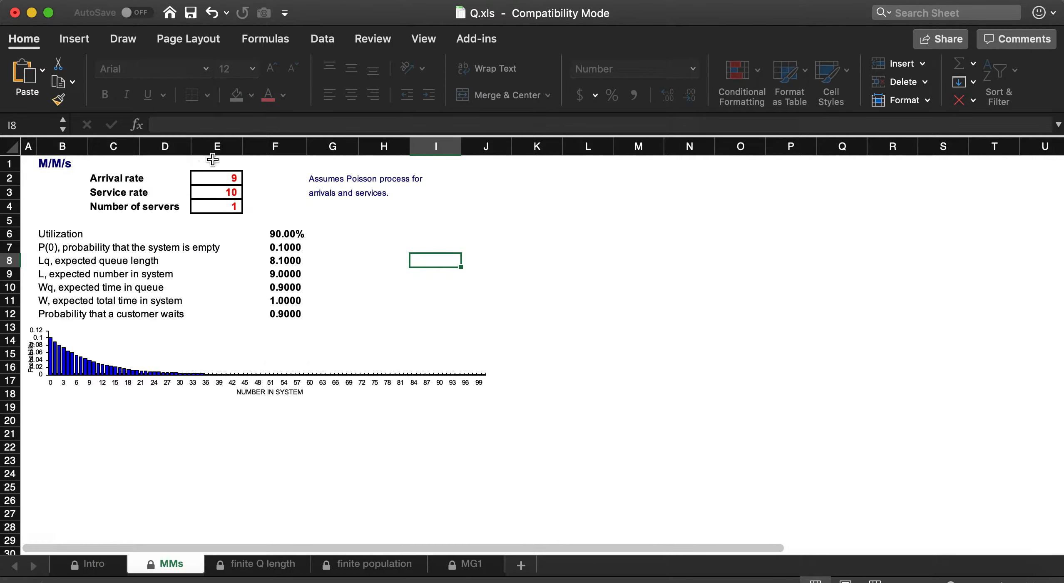
pyautogui.click(235, 175)
pyautogui.click(225, 193)
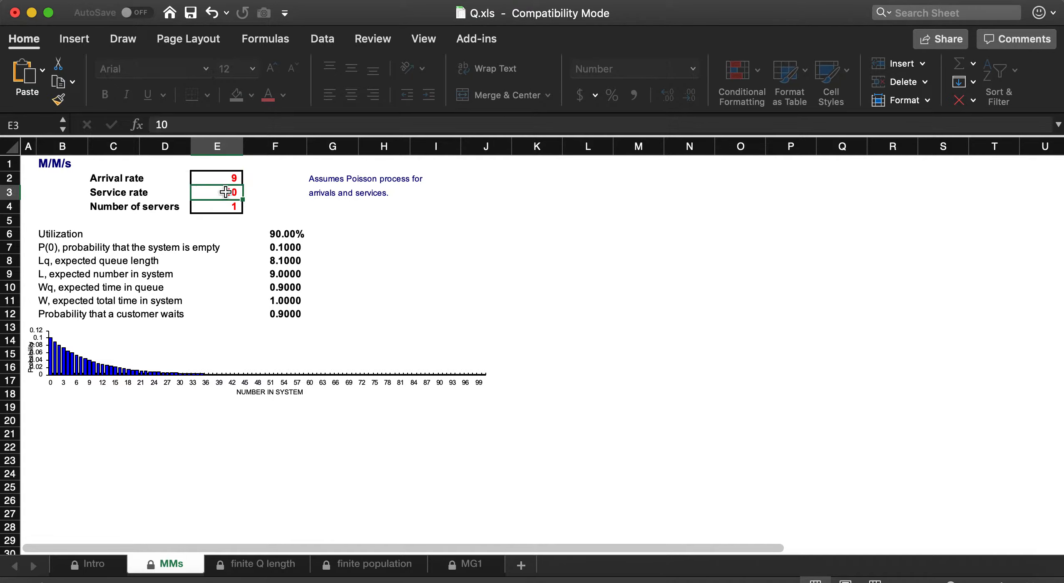
pyautogui.click(230, 209)
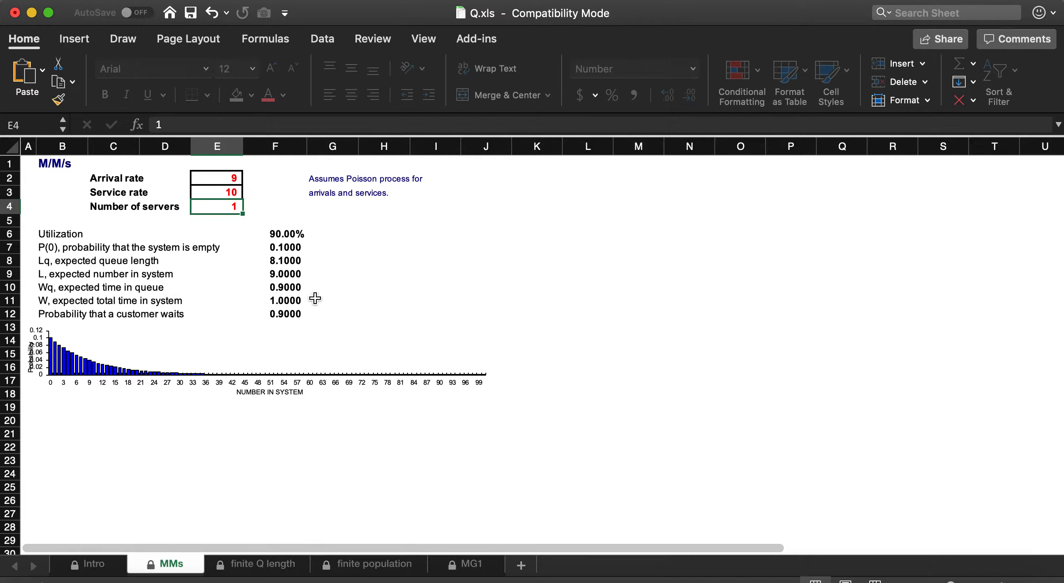
# Examine the M/M/s results and formulas for utilization, expected queue length, number in system, time in queue and total time in system
pyautogui.click(293, 259)
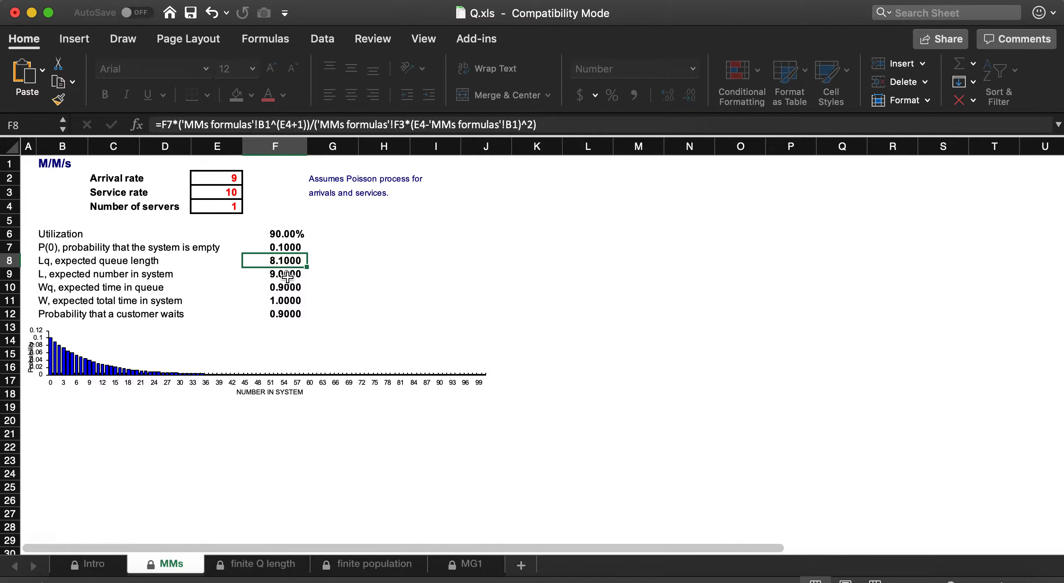
pyautogui.click(286, 275)
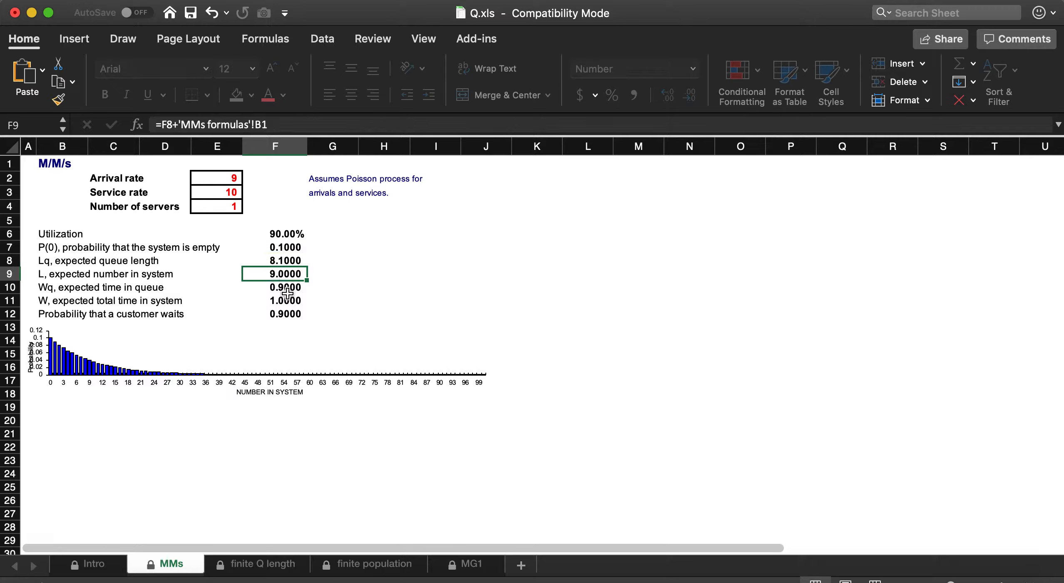
pyautogui.click(287, 290)
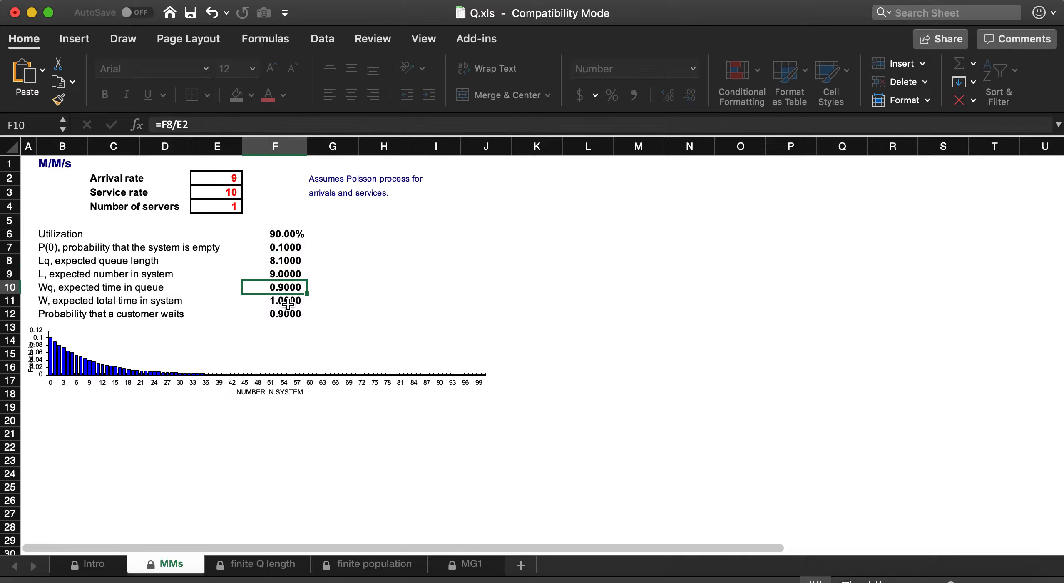
pyautogui.click(287, 303)
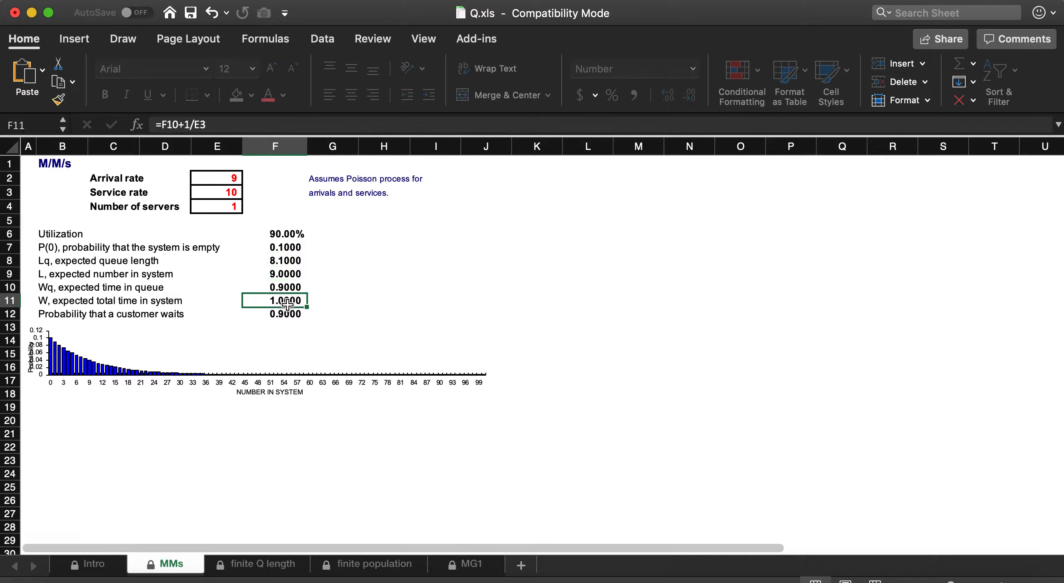
pyautogui.click(296, 259)
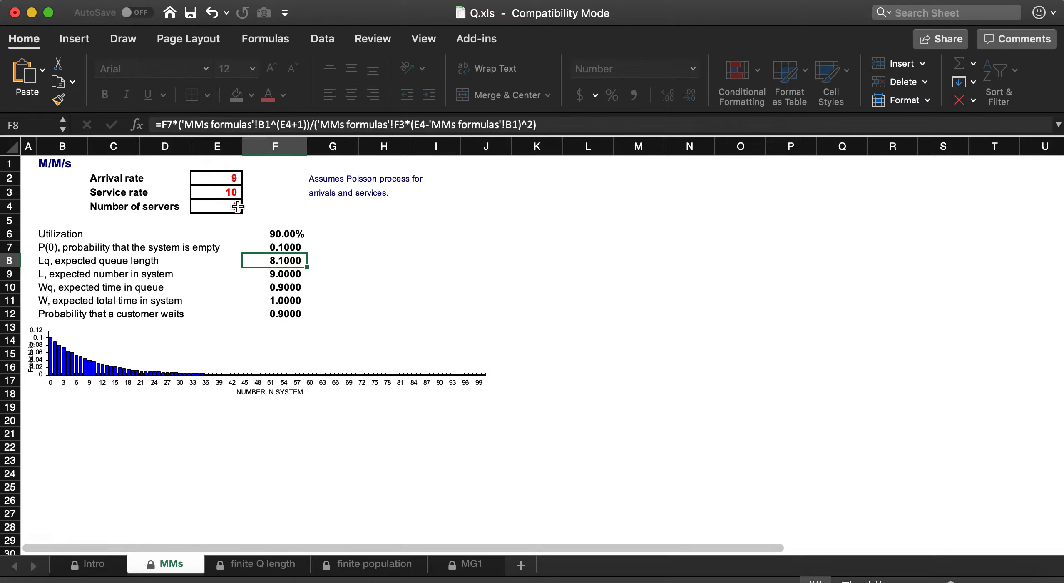
pyautogui.click(292, 235)
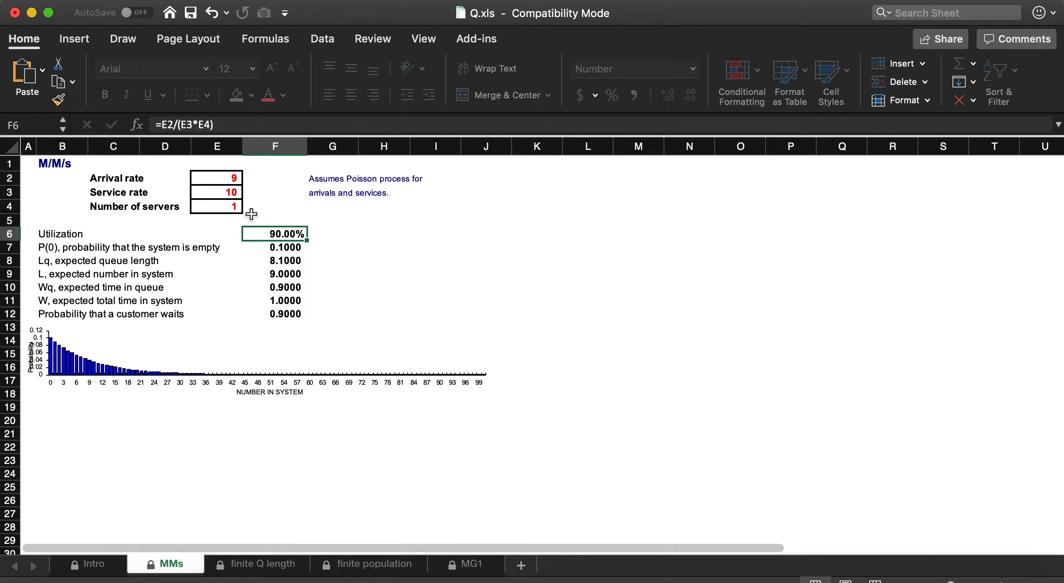
pyautogui.click(231, 208)
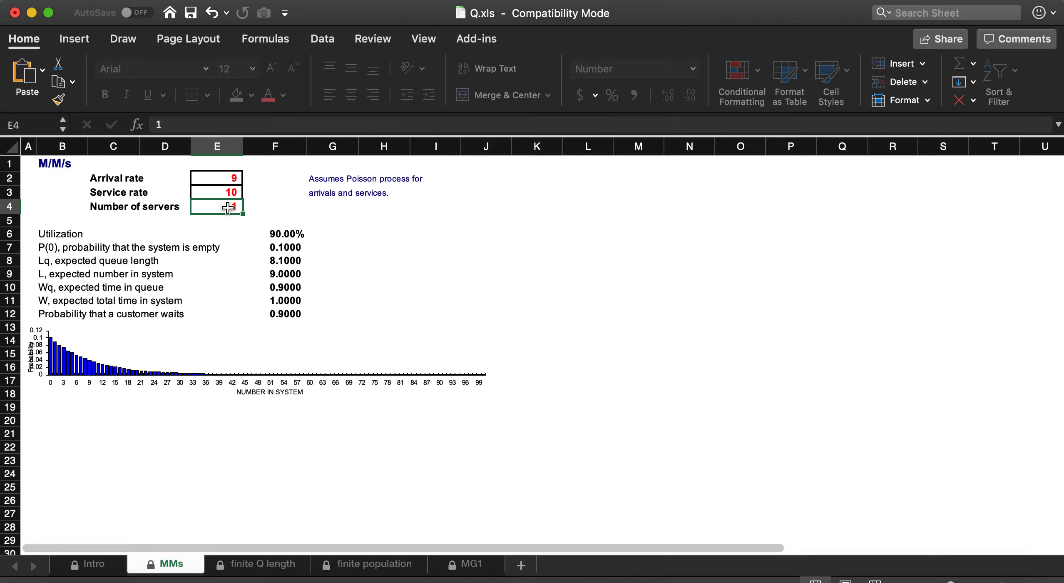
pyautogui.click(294, 261)
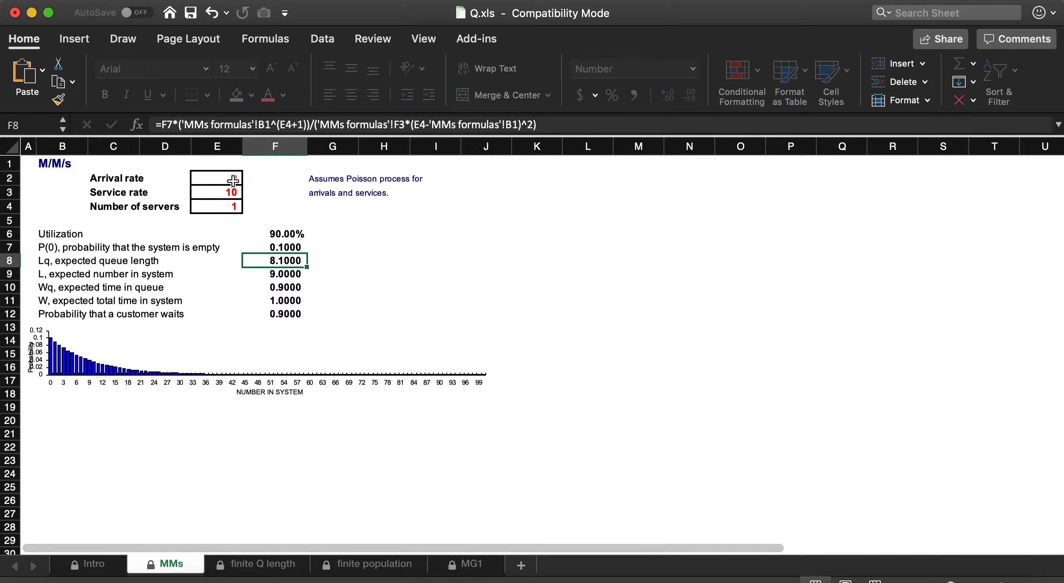
# Set the M/M/s number of servers to 2 and check the utilization, time in queue and total time in system
pyautogui.click(228, 206)
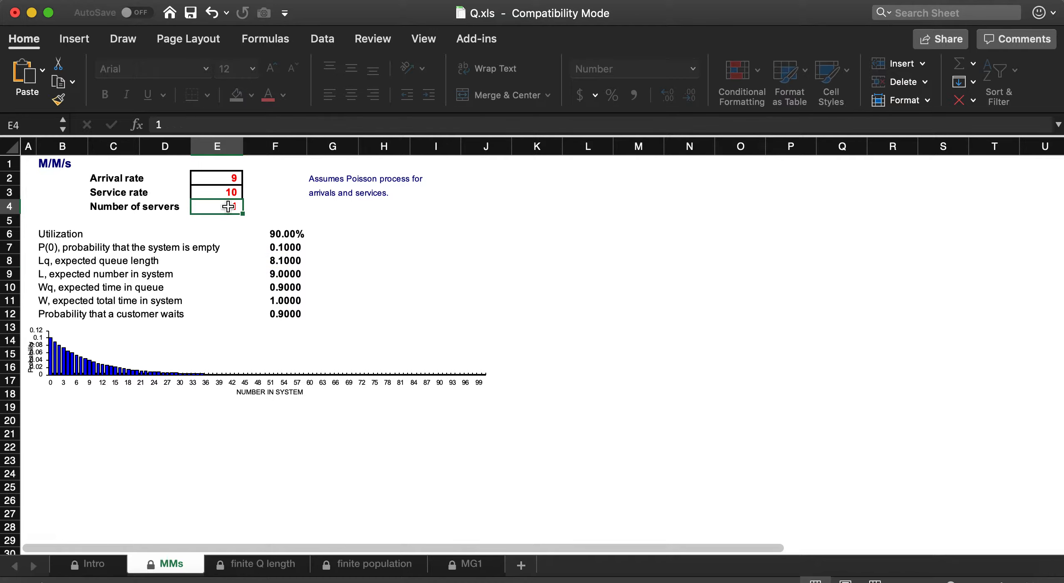
pyautogui.write('2')
pyautogui.press('Return')
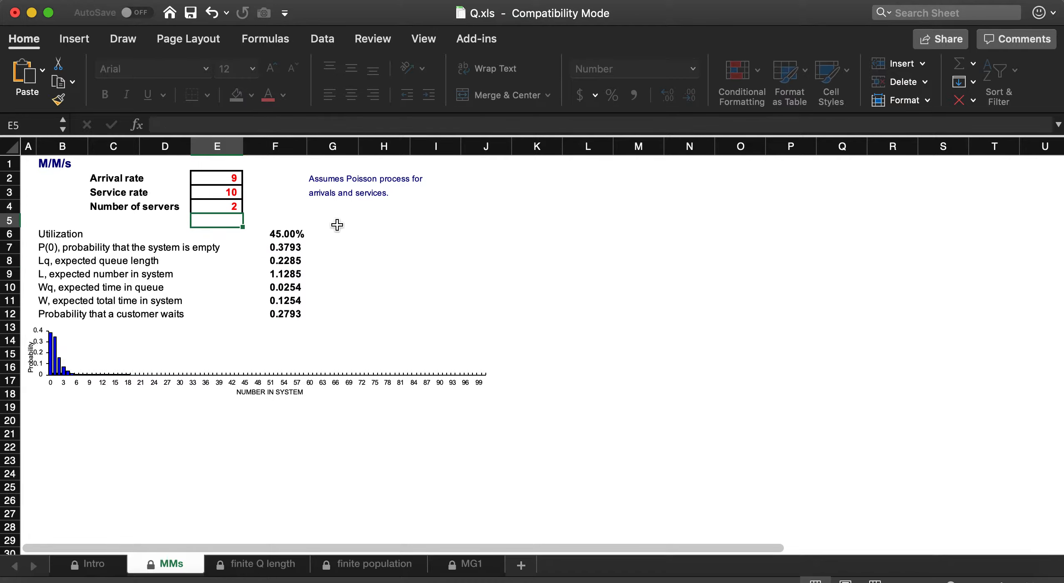
pyautogui.click(283, 234)
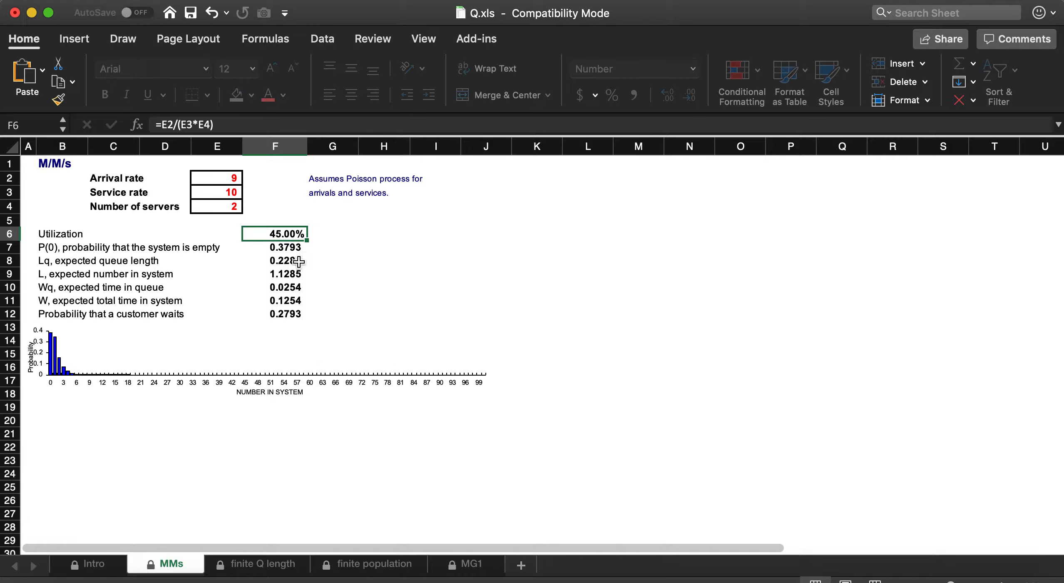
pyautogui.click(291, 288)
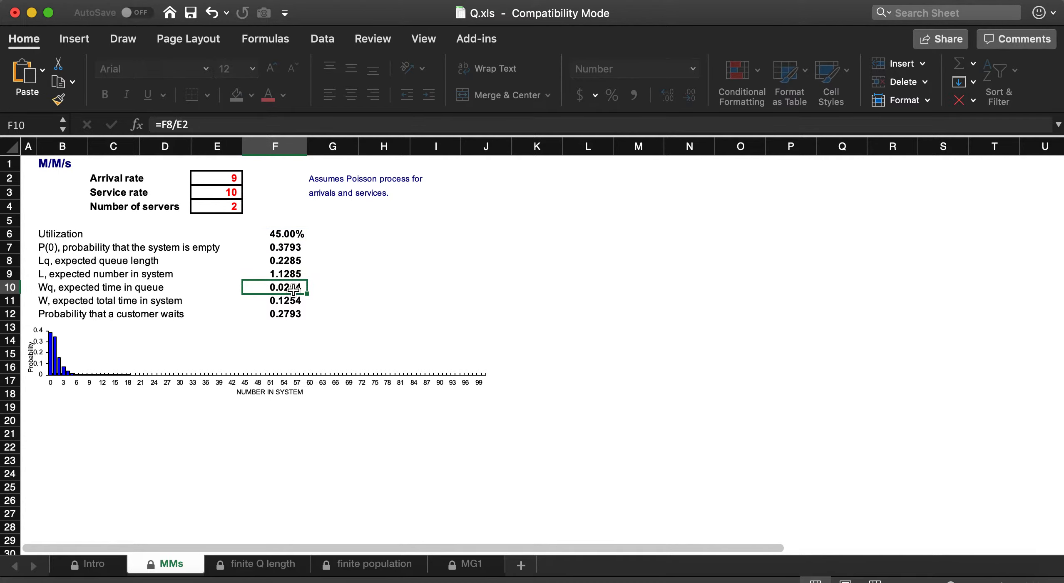
pyautogui.click(292, 300)
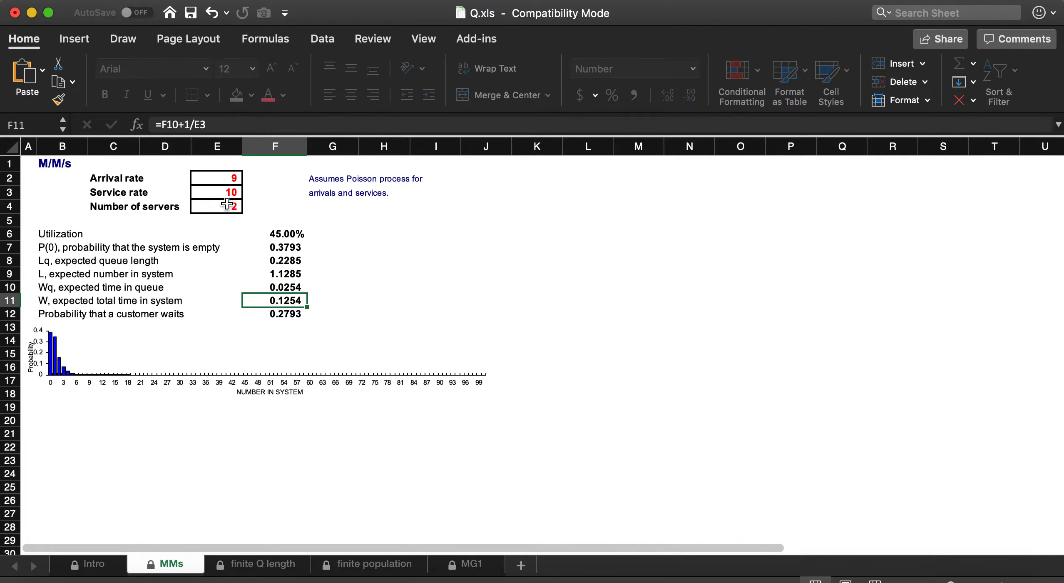
# Set the M/M/s number of servers to 1 and the arrival rate to 12
pyautogui.click(232, 181)
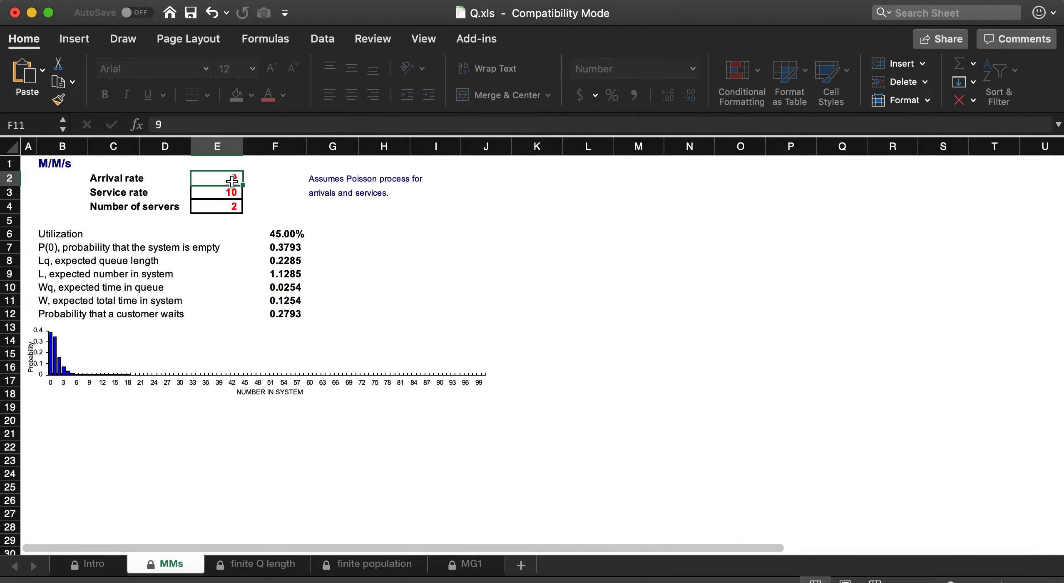
pyautogui.click(227, 204)
pyautogui.write('1')
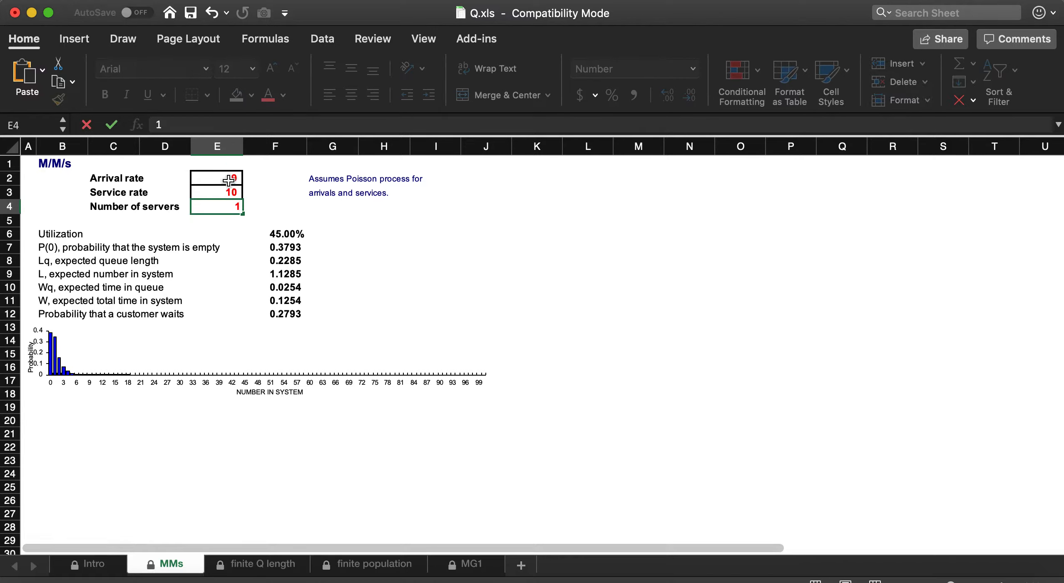
pyautogui.doubleClick(227, 176)
pyautogui.press('Escape')
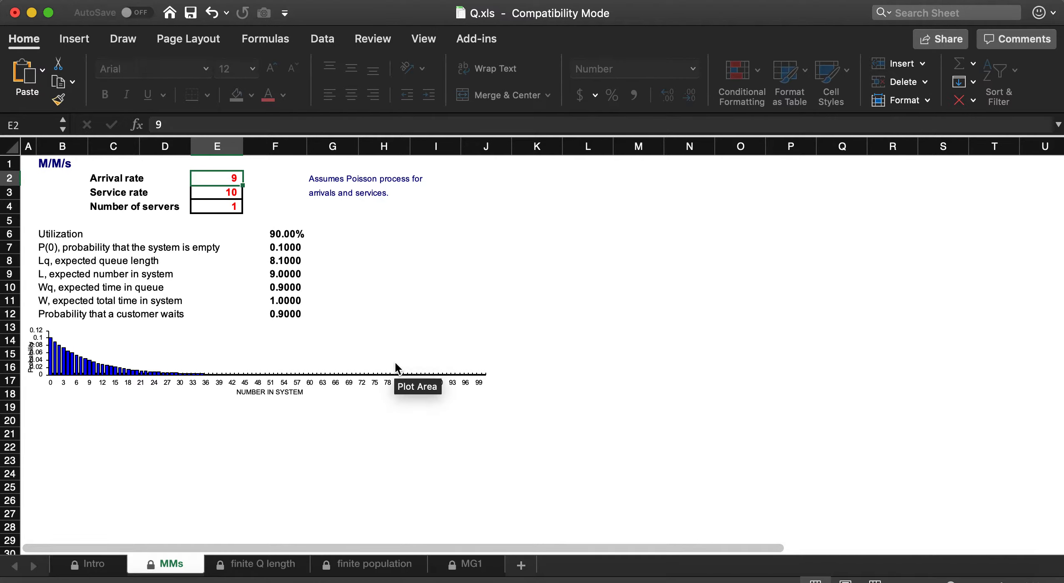
pyautogui.write('12')
pyautogui.press('Return')
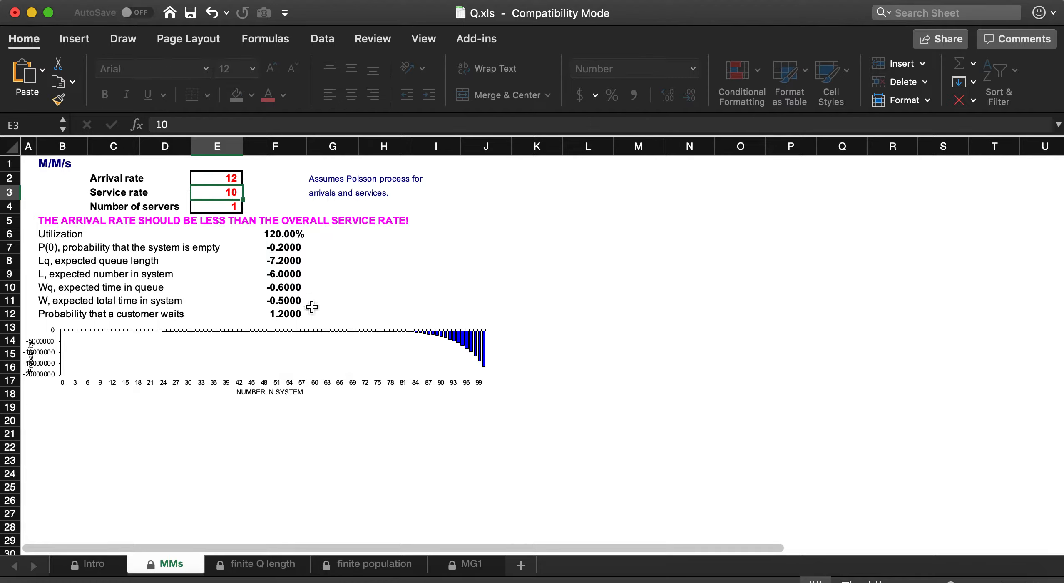
# Raise the number of servers to 2 for the arrival rate of 12 and check the utilization
pyautogui.click(222, 178)
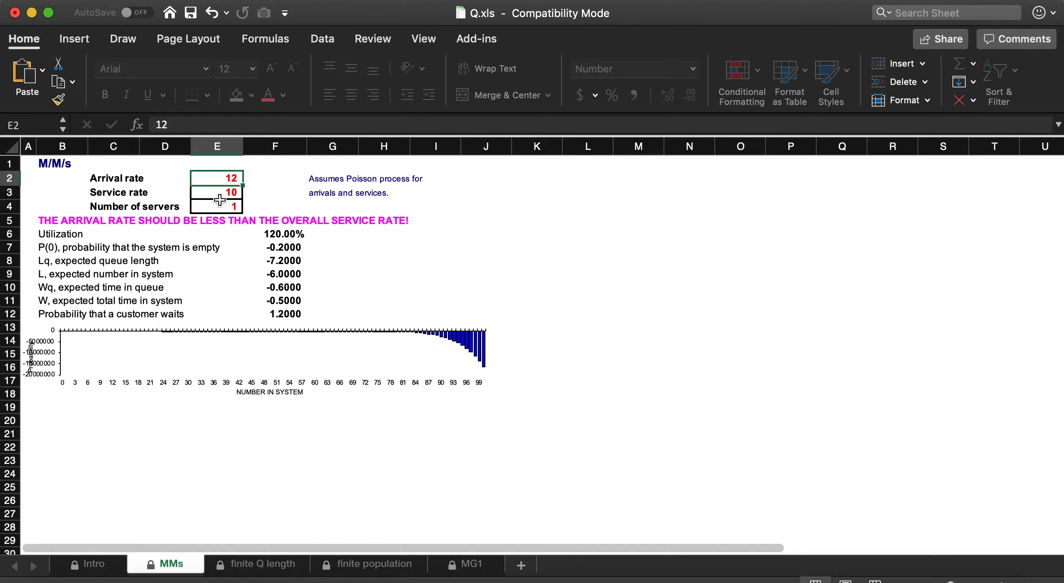
pyautogui.click(219, 205)
pyautogui.write('2')
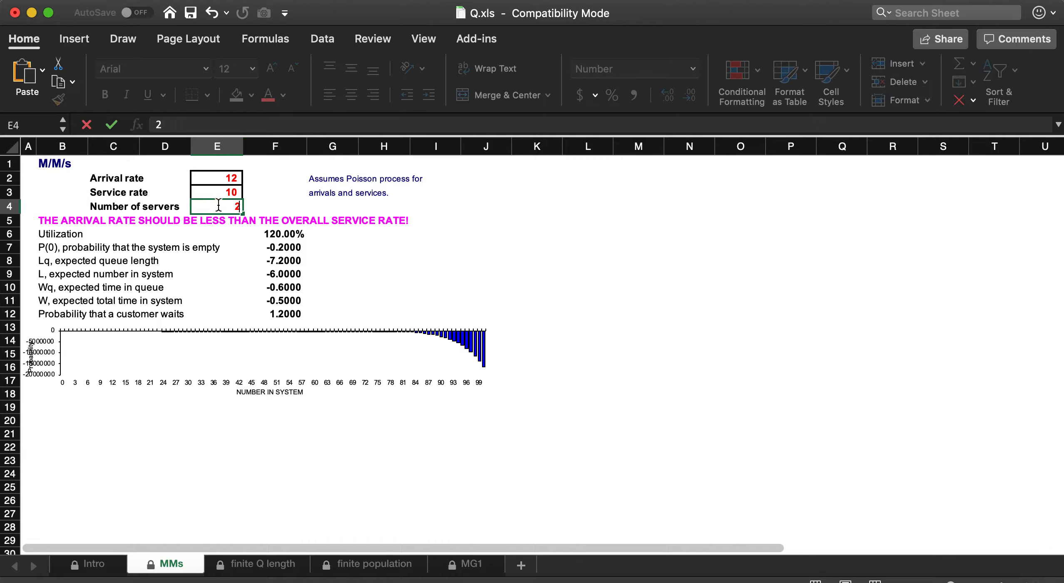
pyautogui.press('Return')
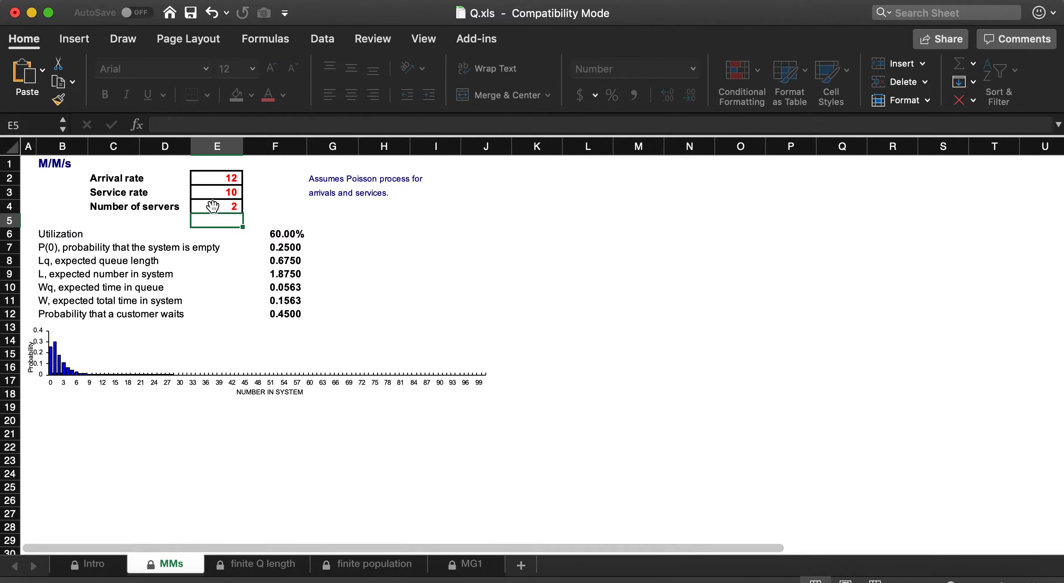
pyautogui.click(283, 231)
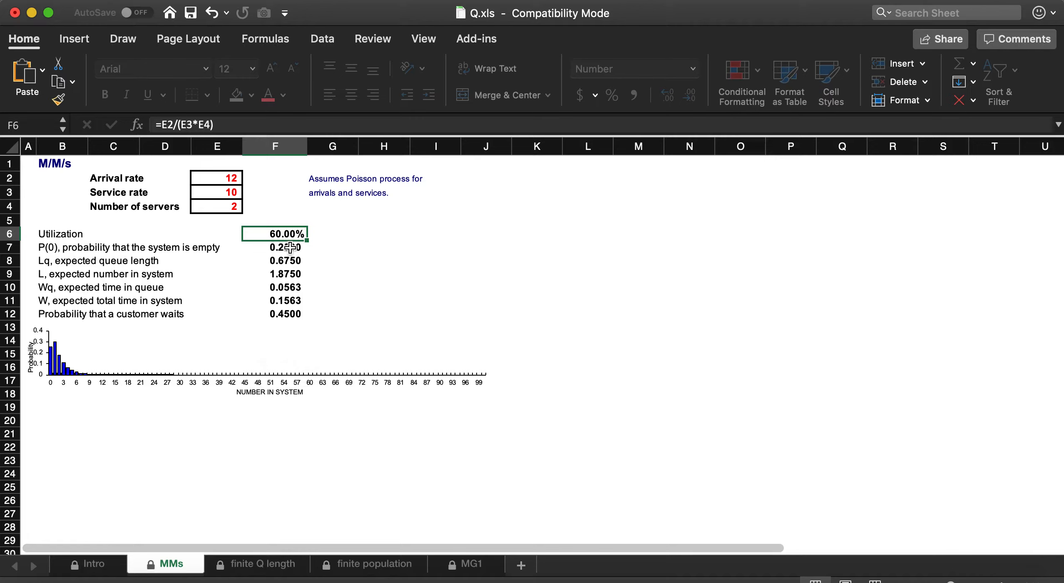
# Set the M/M/s arrival rate back to 9 and the number of servers back to 1
pyautogui.click(207, 175)
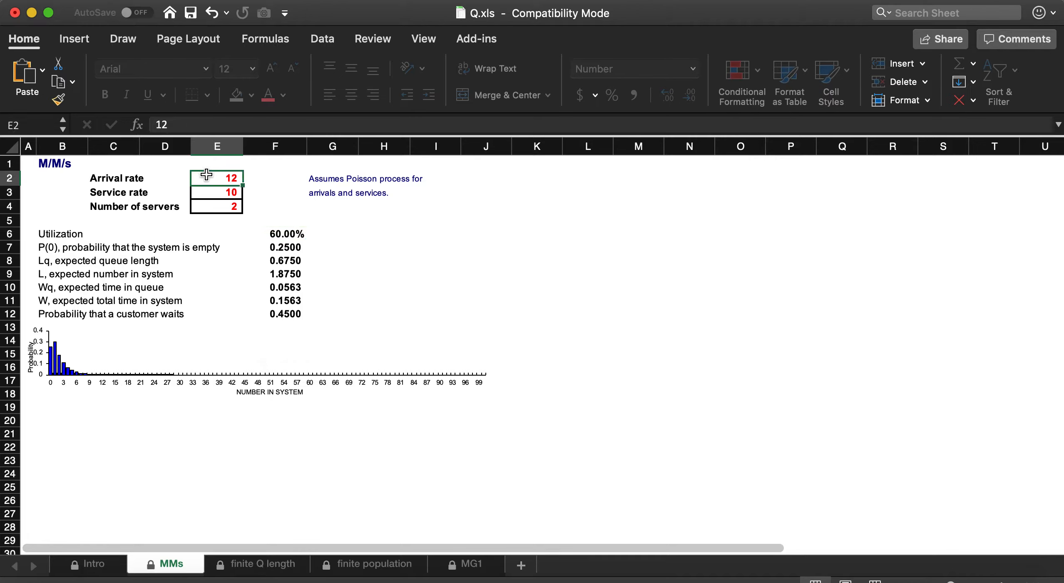
pyautogui.write('9')
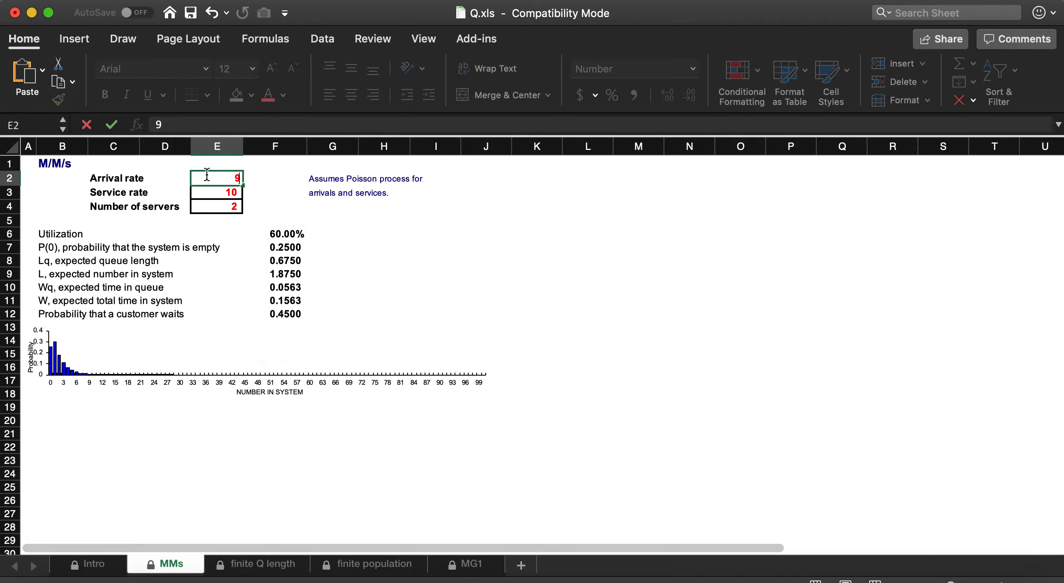
pyautogui.press('Down')
pyautogui.press('Down')
pyautogui.write('10')
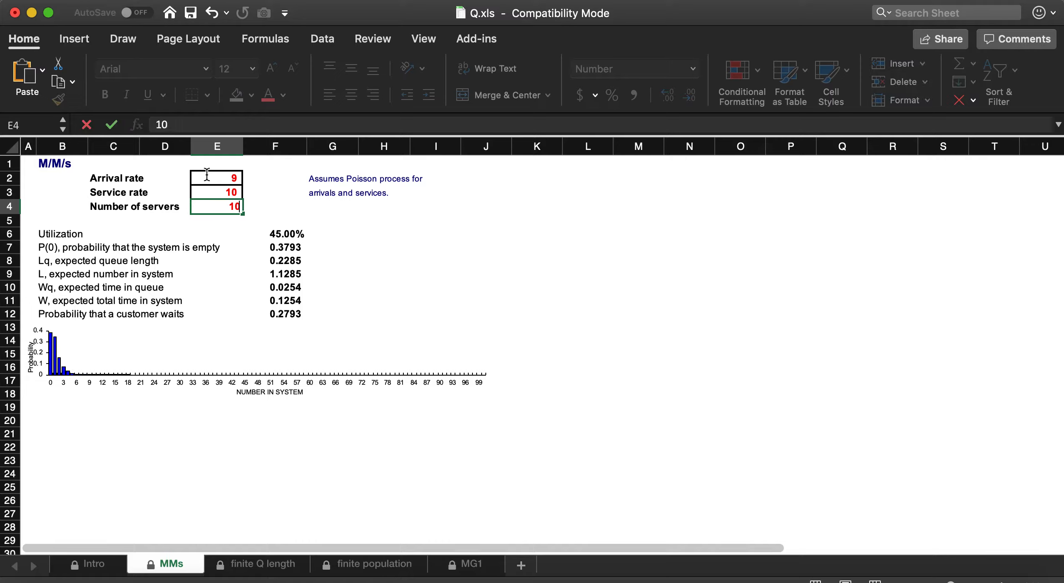
pyautogui.press('BackSpace')
pyautogui.press('Return')
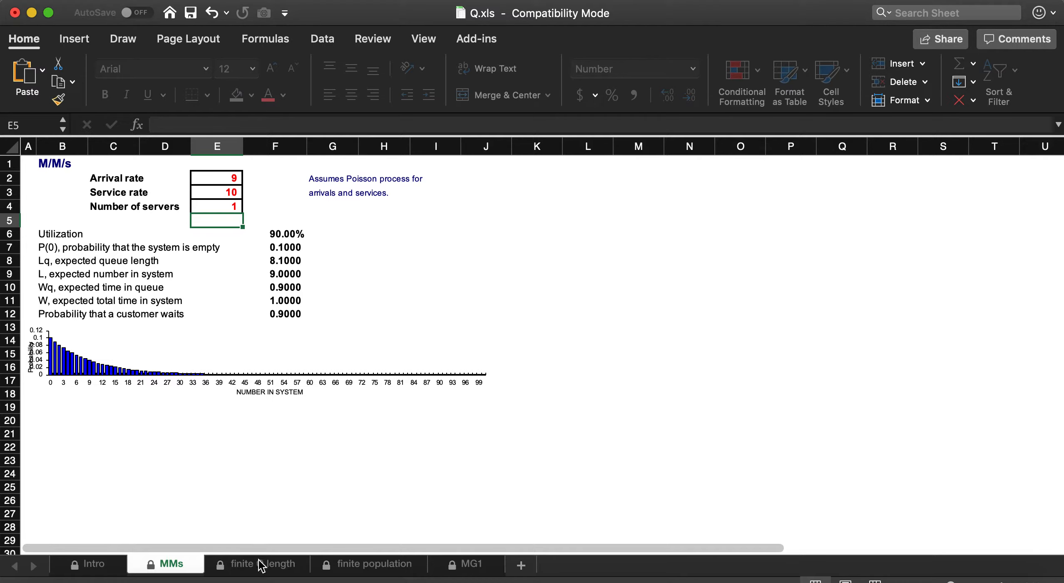
# Compare the MG1 sheet with the MMs sheet and inspect the M/G/1 average service rate formula
pyautogui.click(463, 571)
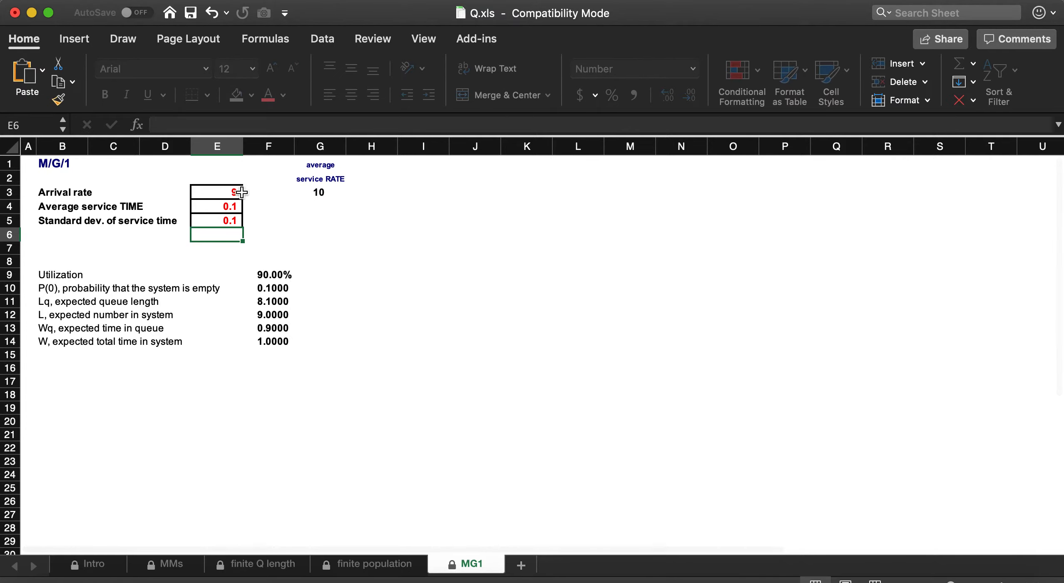
pyautogui.click(163, 566)
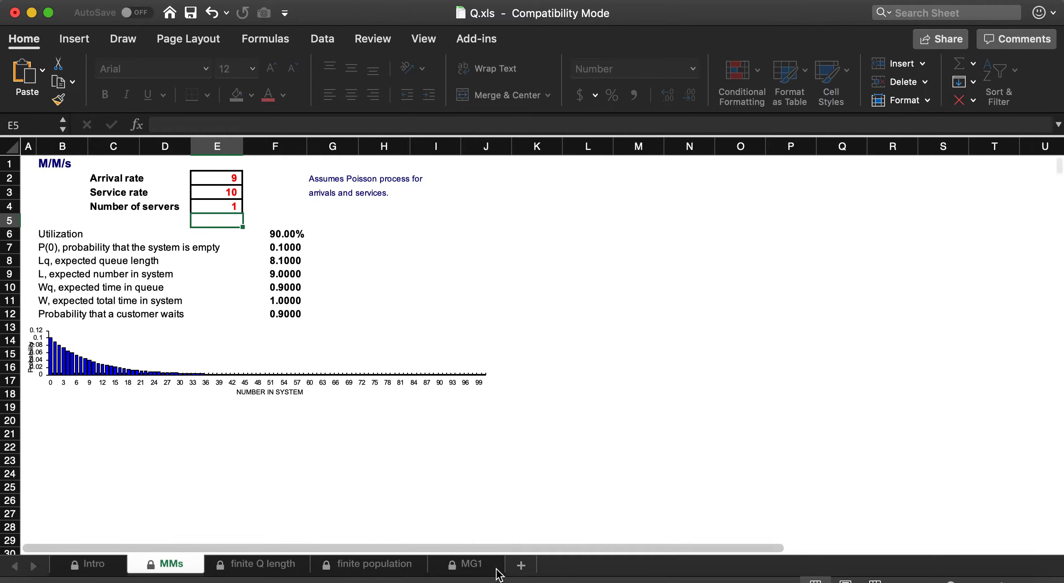
pyautogui.click(478, 568)
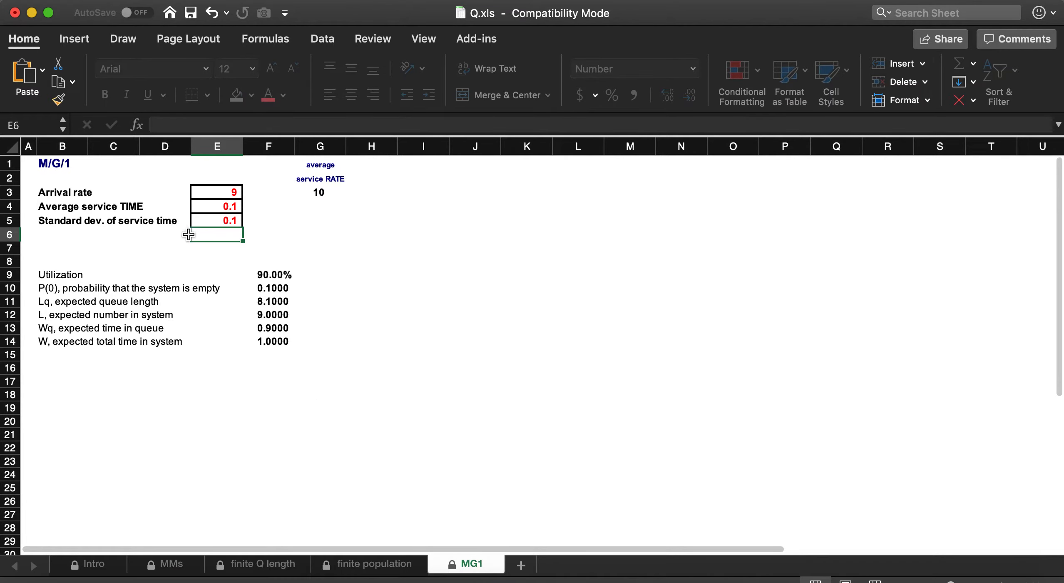
pyautogui.click(321, 194)
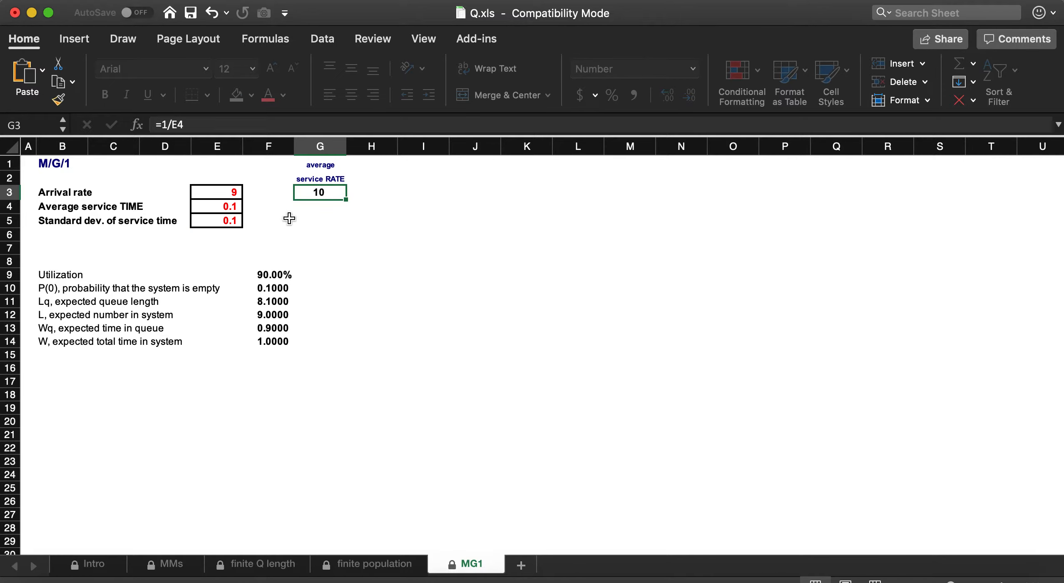
# Set the average service time on the MG1 sheet to 0.2
pyautogui.click(229, 208)
pyautogui.write('.2')
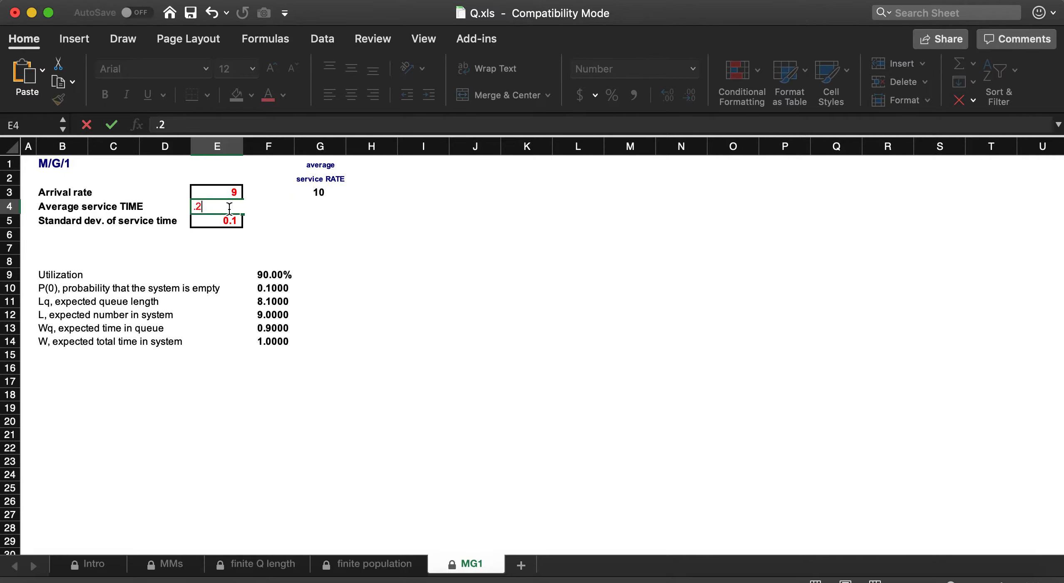
pyautogui.press('Return')
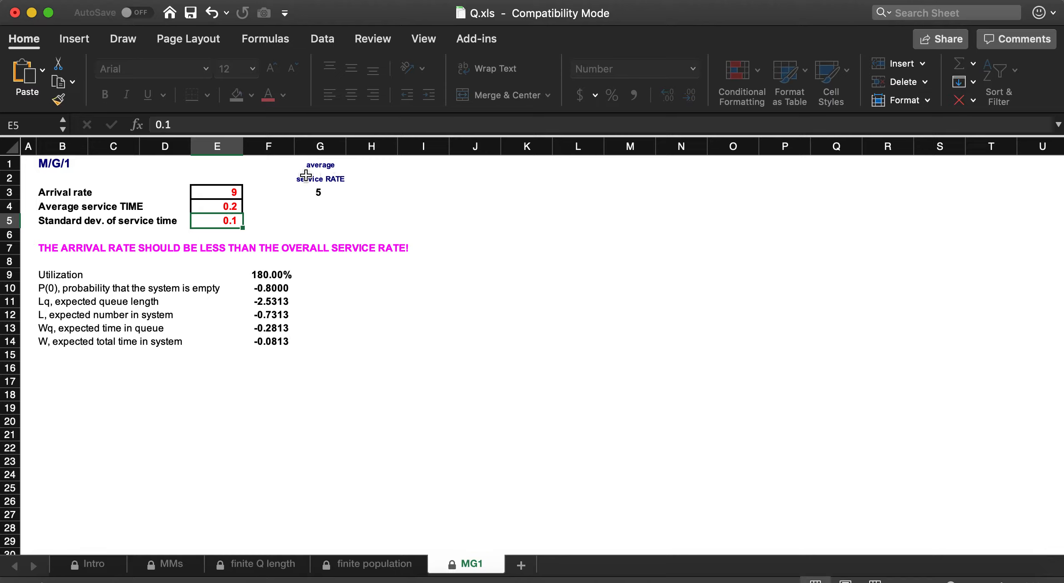
# Set the average service time on the MG1 sheet to 0.1
pyautogui.click(223, 210)
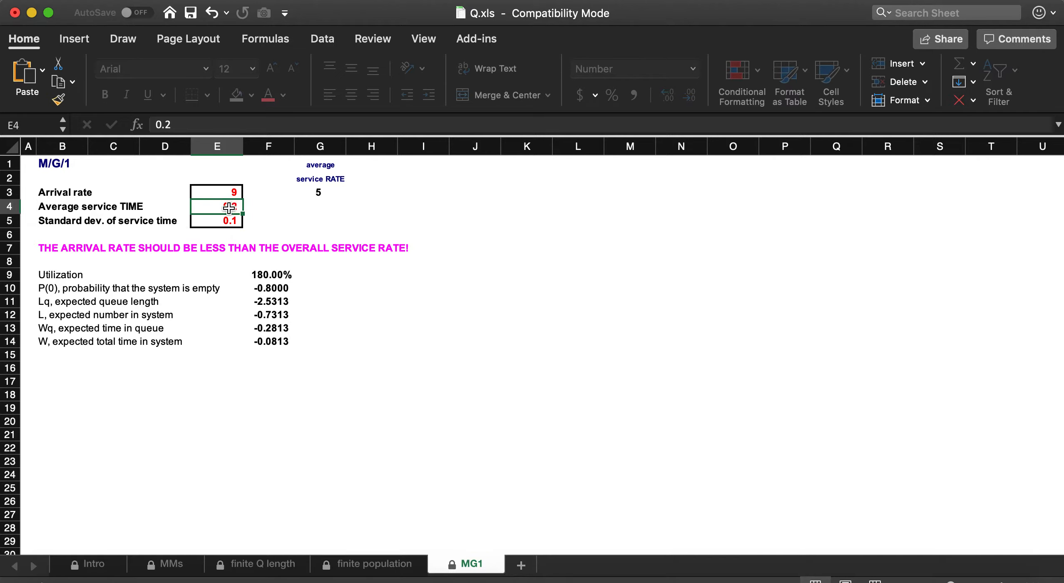
pyautogui.write('.1')
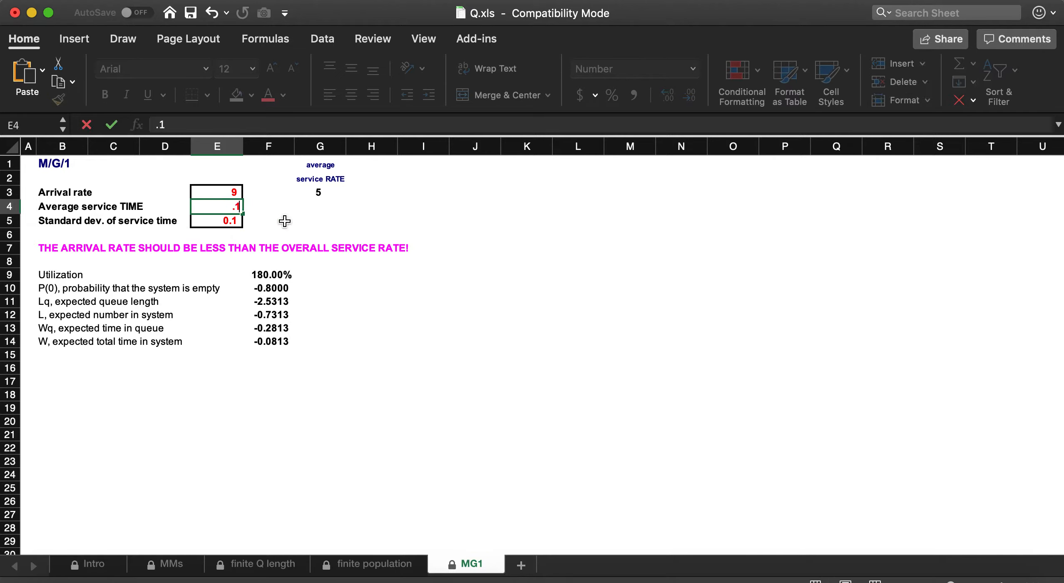
pyautogui.press('Return')
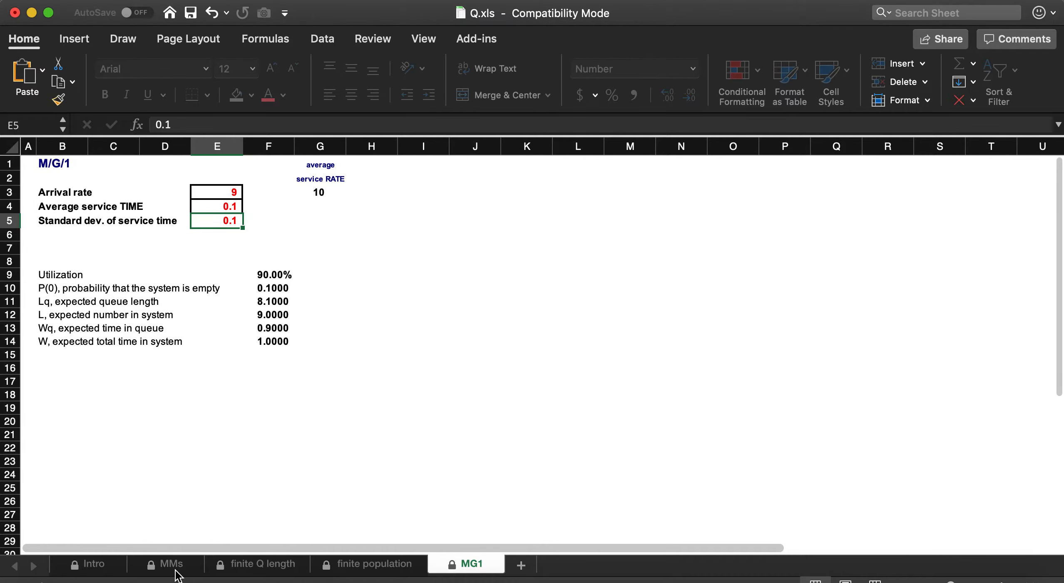
# Compare the inputs and the Lq, L, Wq and W measures between the MMs and MG1 sheets
pyautogui.click(176, 570)
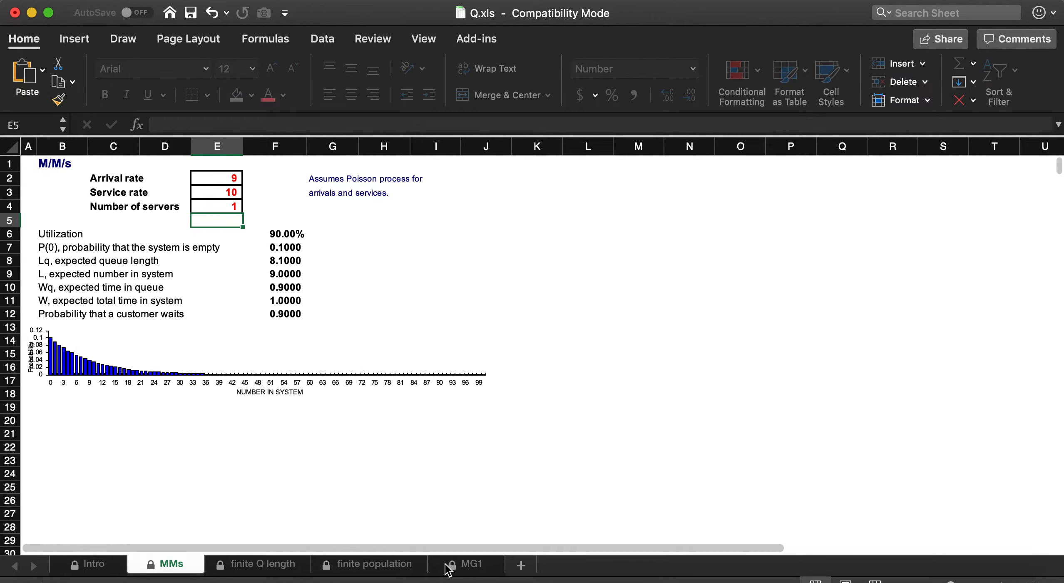
pyautogui.click(470, 564)
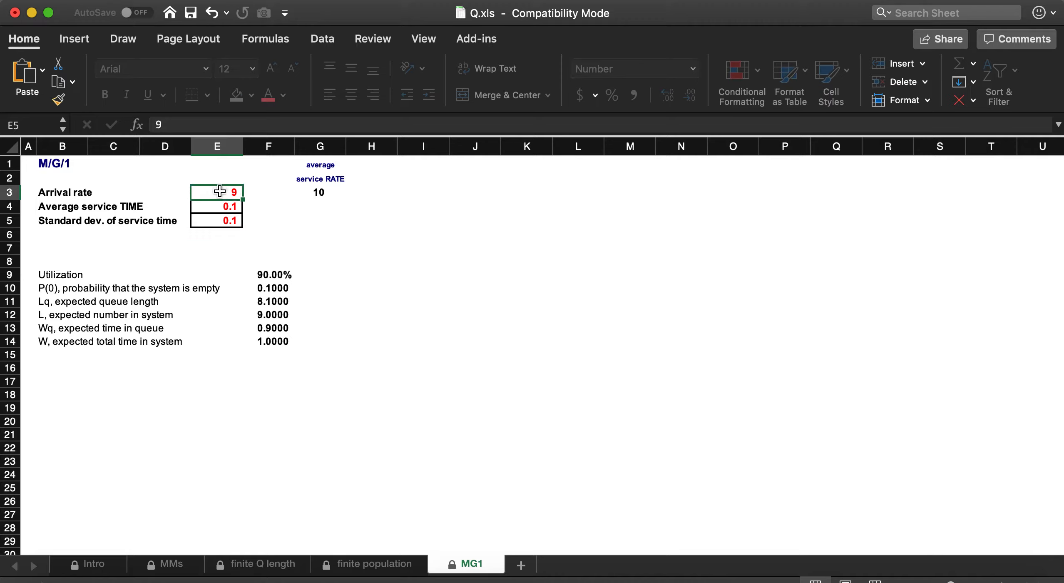
pyautogui.click(220, 190)
pyautogui.click(163, 571)
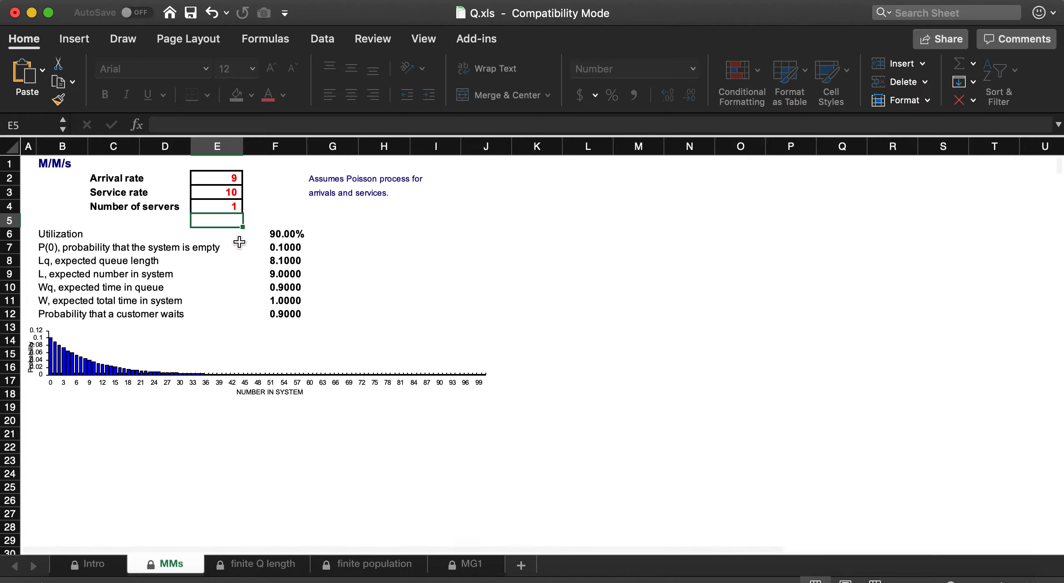
pyautogui.click(299, 260)
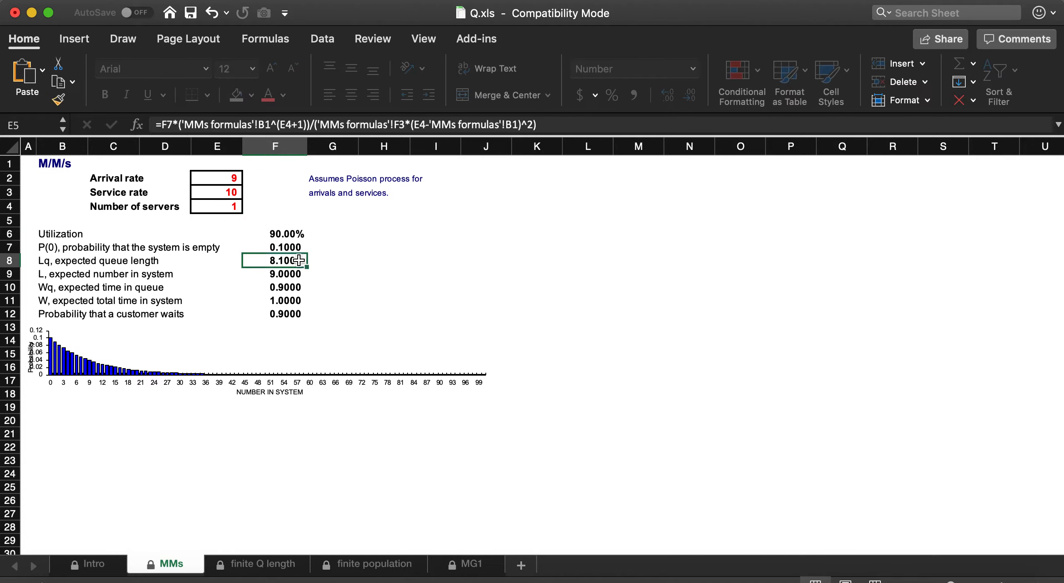
pyautogui.moveTo(298, 260); pyautogui.dragTo(300, 296)
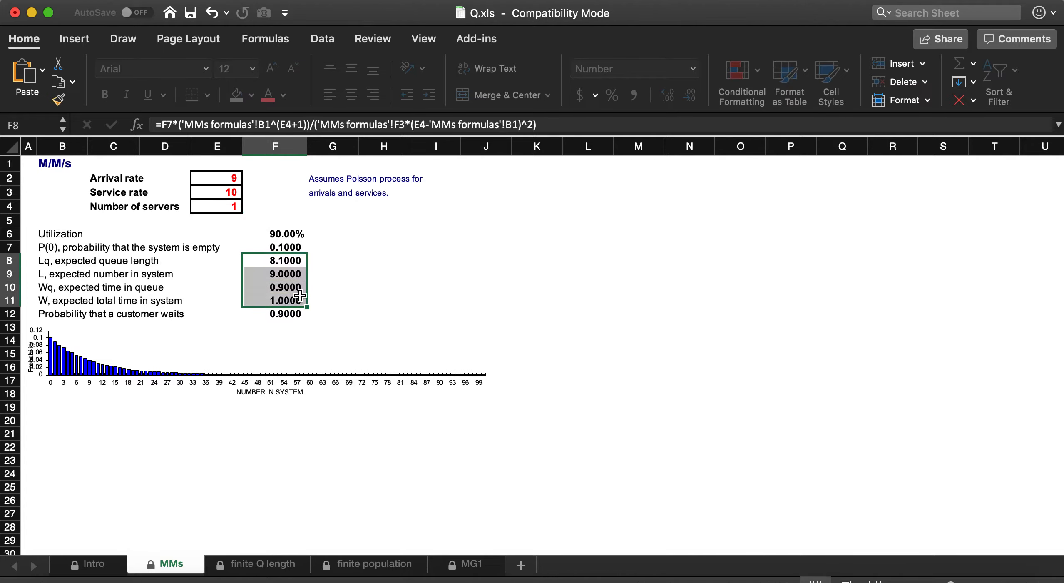
pyautogui.click(465, 566)
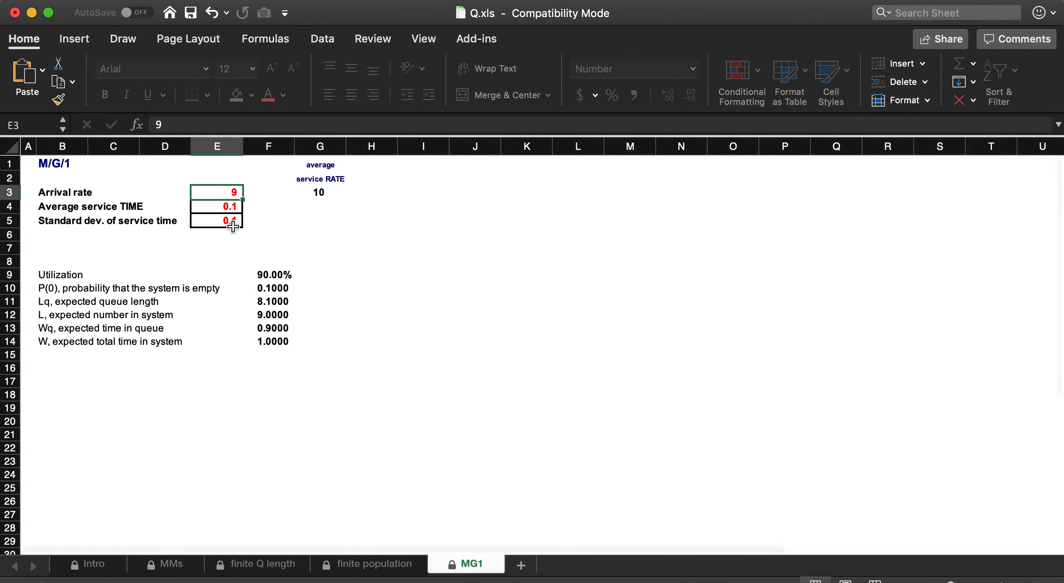
pyautogui.click(274, 304)
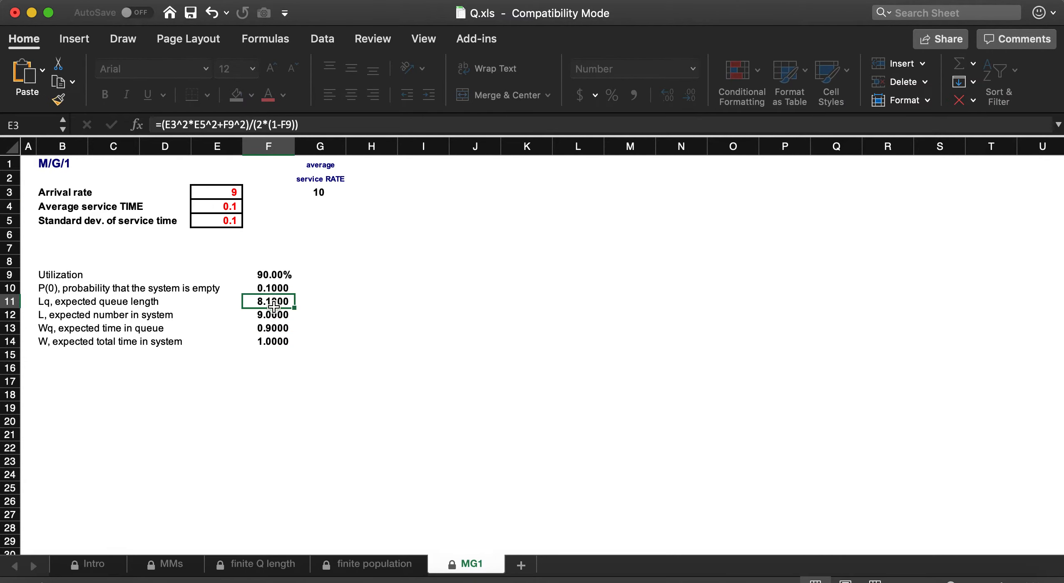
pyautogui.moveTo(274, 307); pyautogui.dragTo(273, 341)
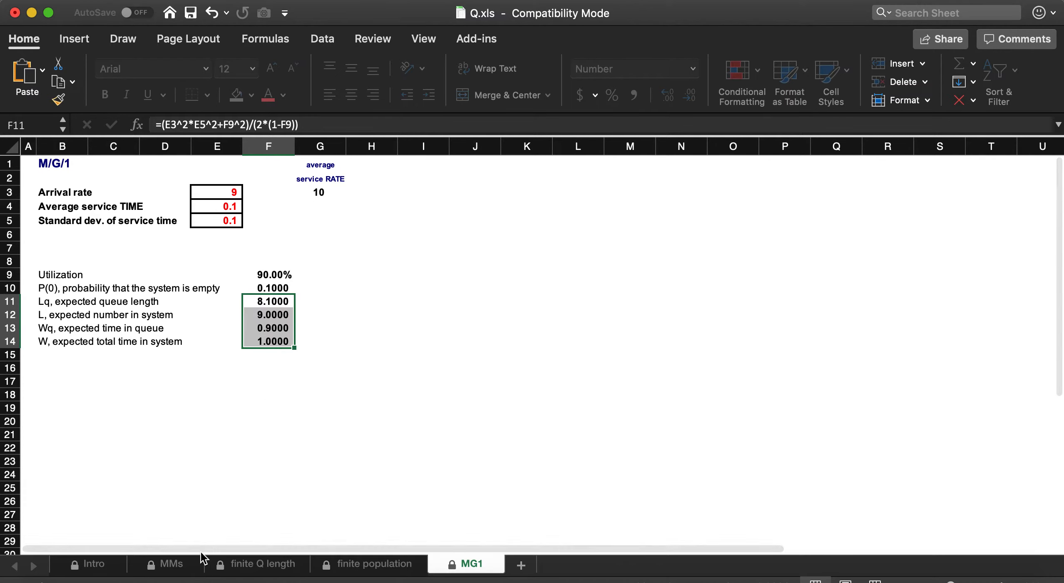
pyautogui.click(184, 570)
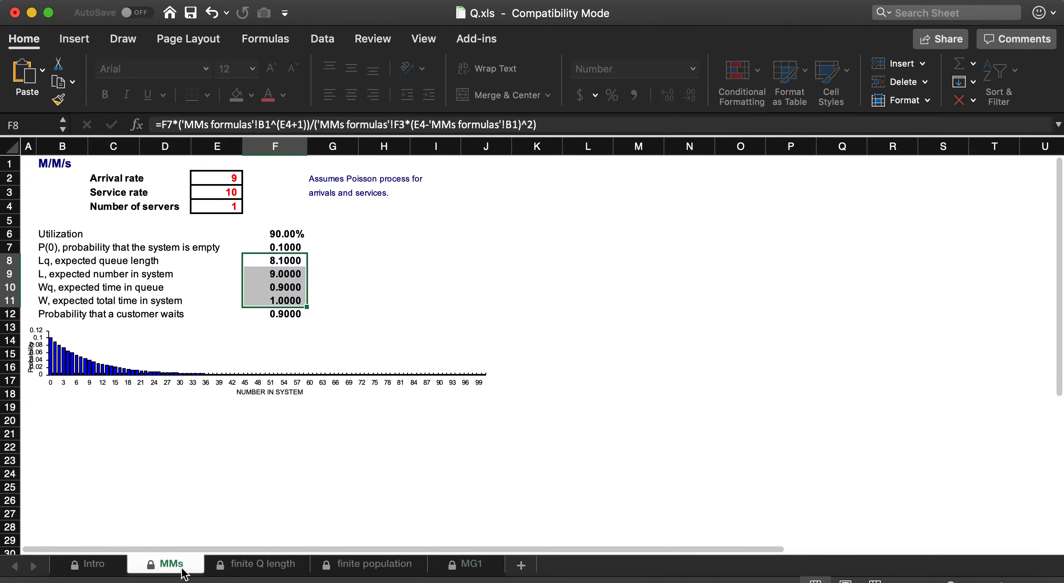
pyautogui.click(455, 574)
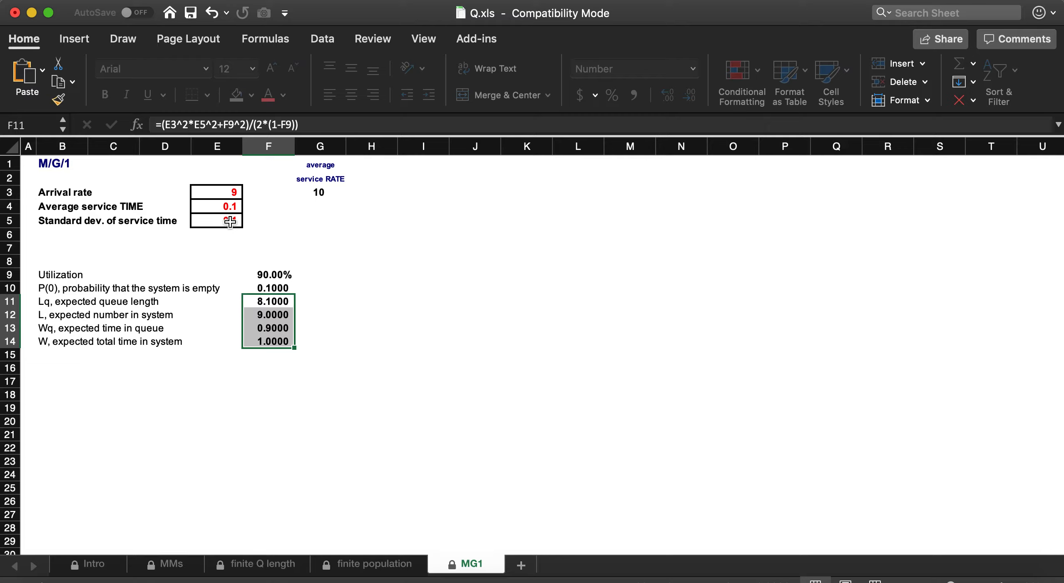
# Set the M/G/1 standard deviation of service time to 0.08 and review the Lq through W measures
pyautogui.click(228, 226)
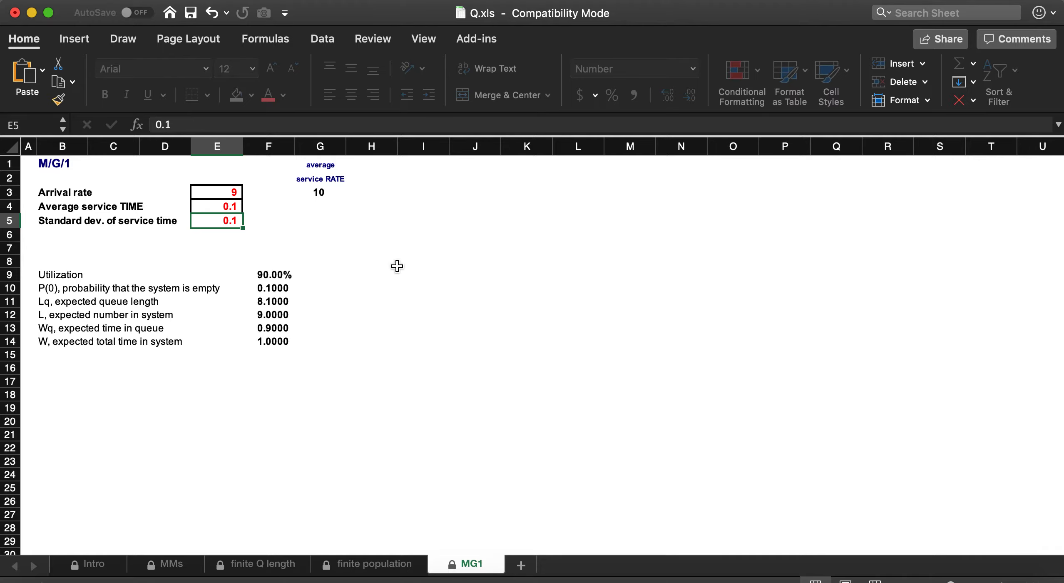
pyautogui.click(49, 165)
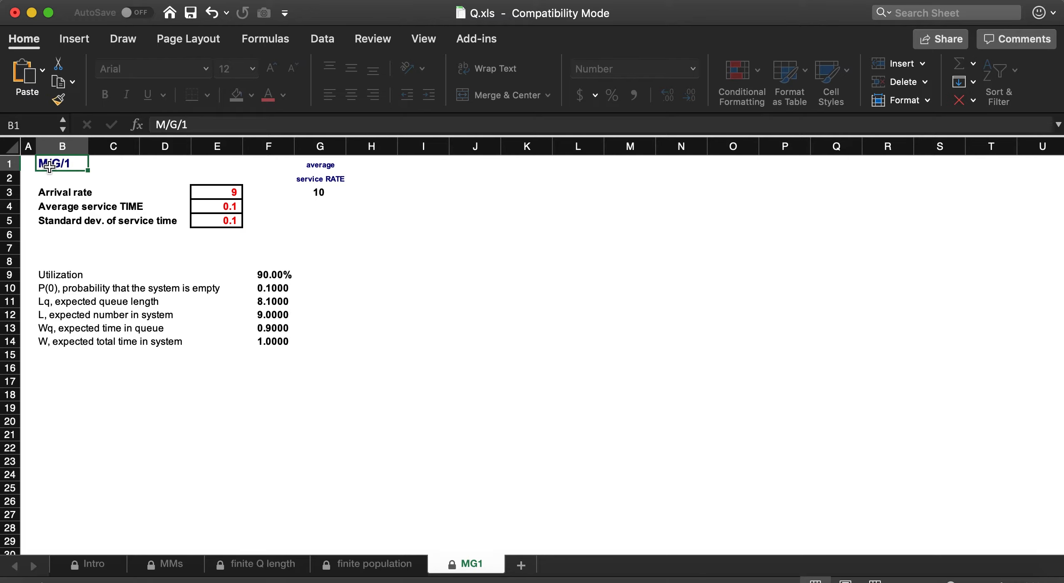
pyautogui.click(223, 221)
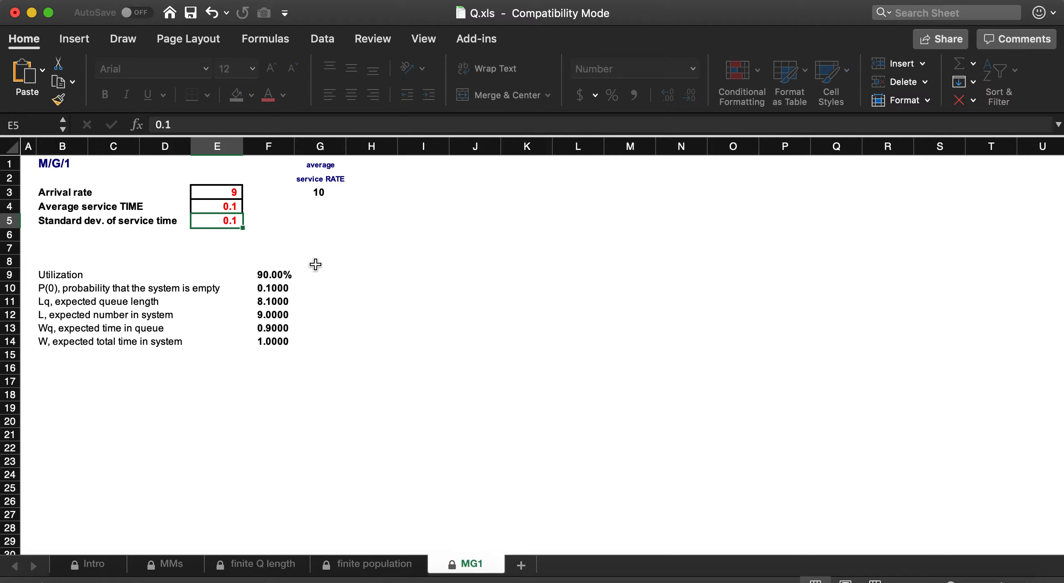
pyautogui.write('.08')
pyautogui.press('Return')
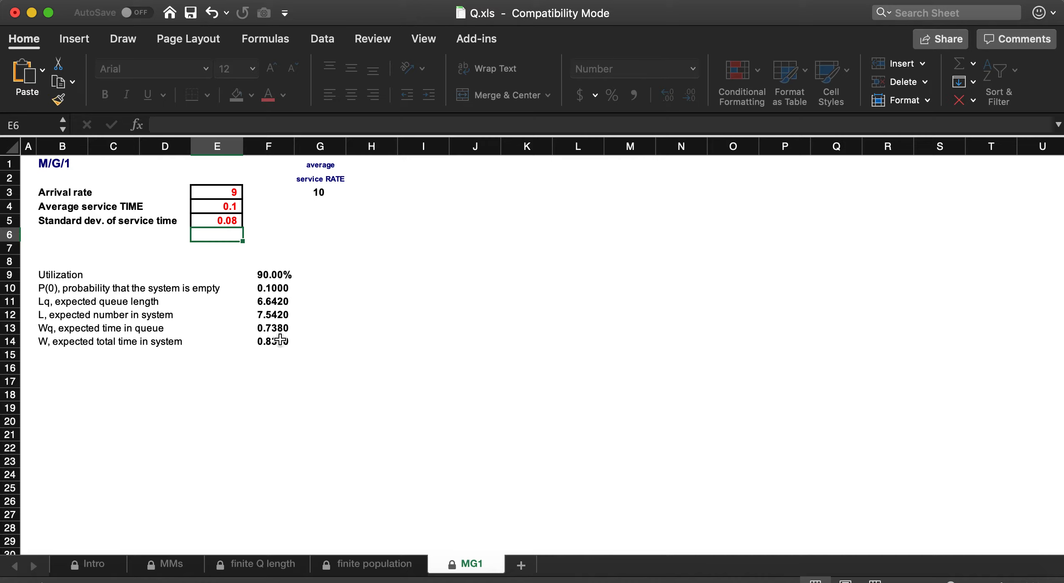
pyautogui.moveTo(281, 300); pyautogui.dragTo(282, 342)
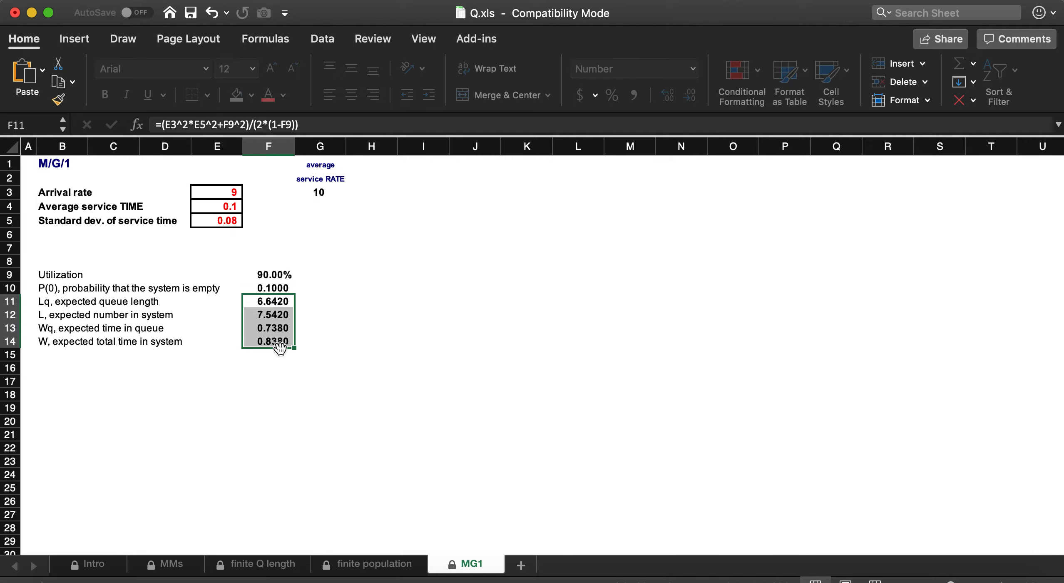
# Lower the M/G/1 standard deviation of service time to 0.05 and examine the queue length and waiting time measures
pyautogui.click(234, 220)
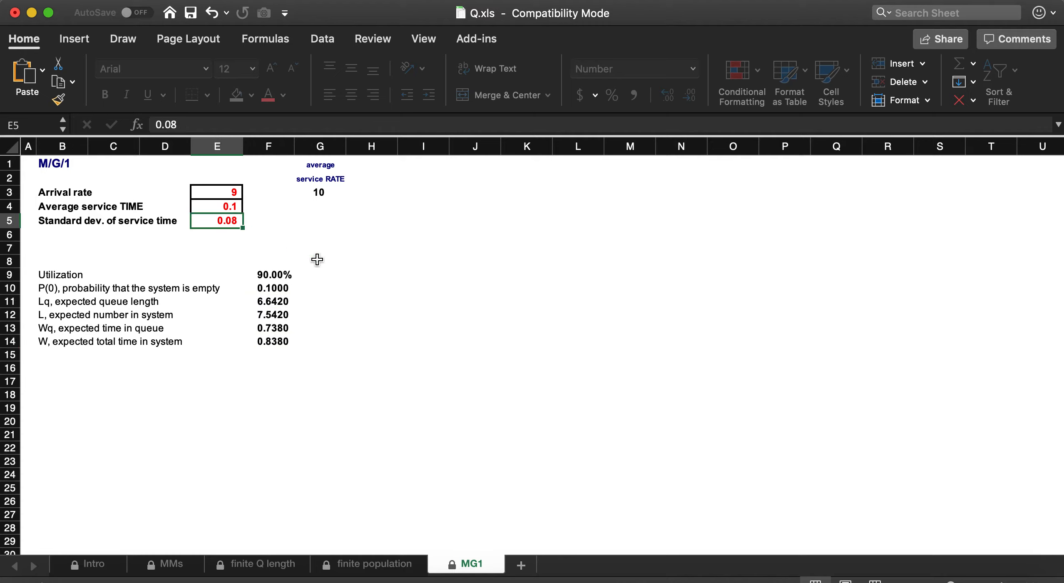
pyautogui.write('.05')
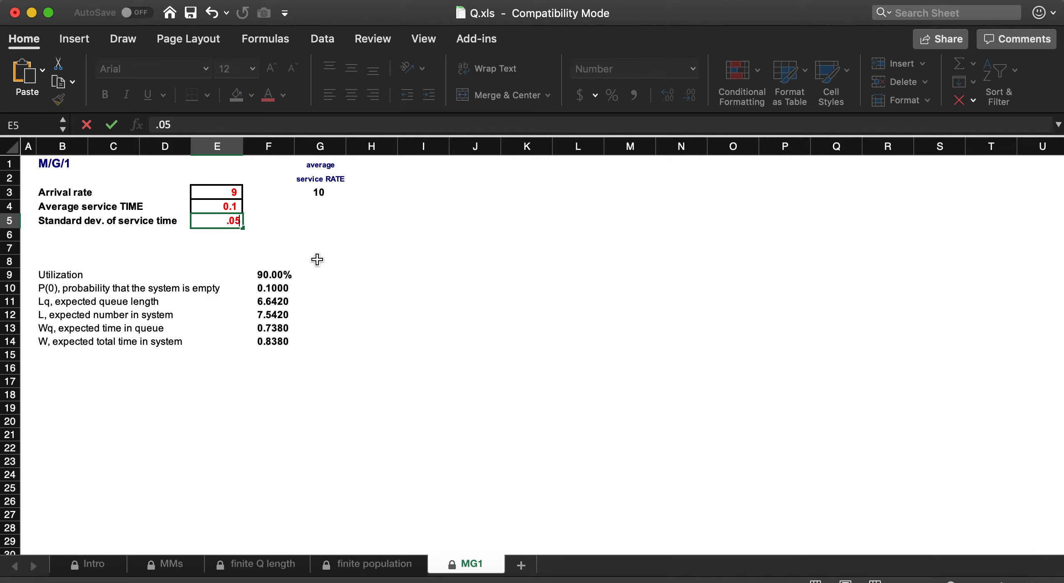
pyautogui.press('BackSpace')
pyautogui.moveTo(282, 300); pyautogui.dragTo(280, 338)
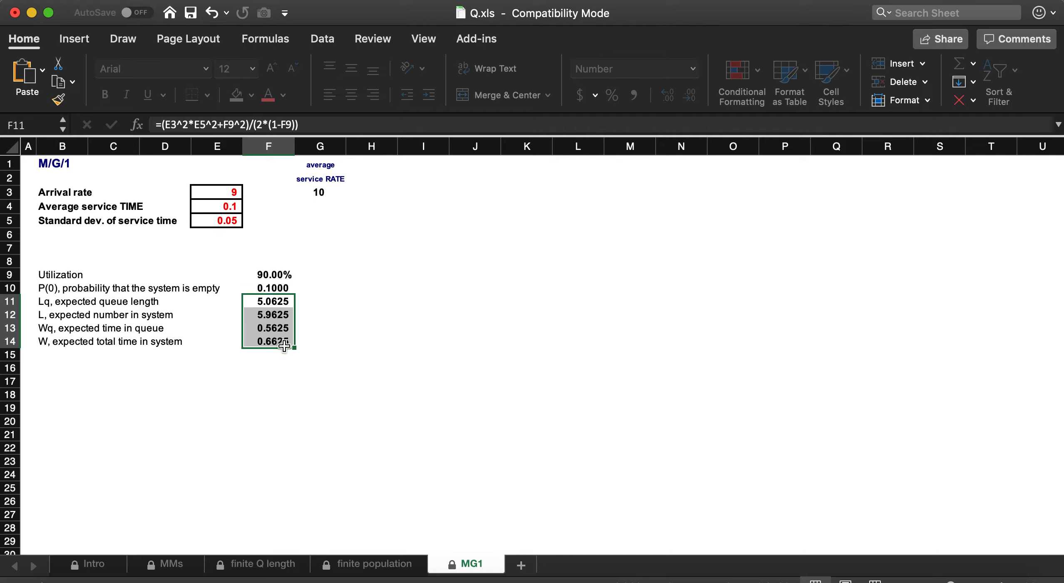
# Set the M/G/1 standard deviation of service time back to 0.08
pyautogui.click(225, 221)
pyautogui.write('.0')
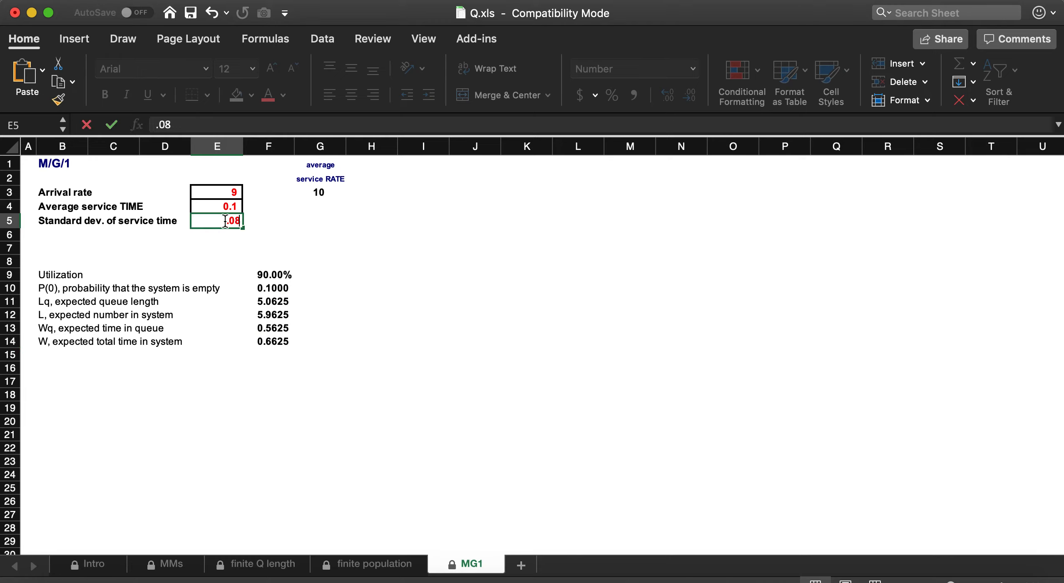
pyautogui.write('8')
pyautogui.press('Return')
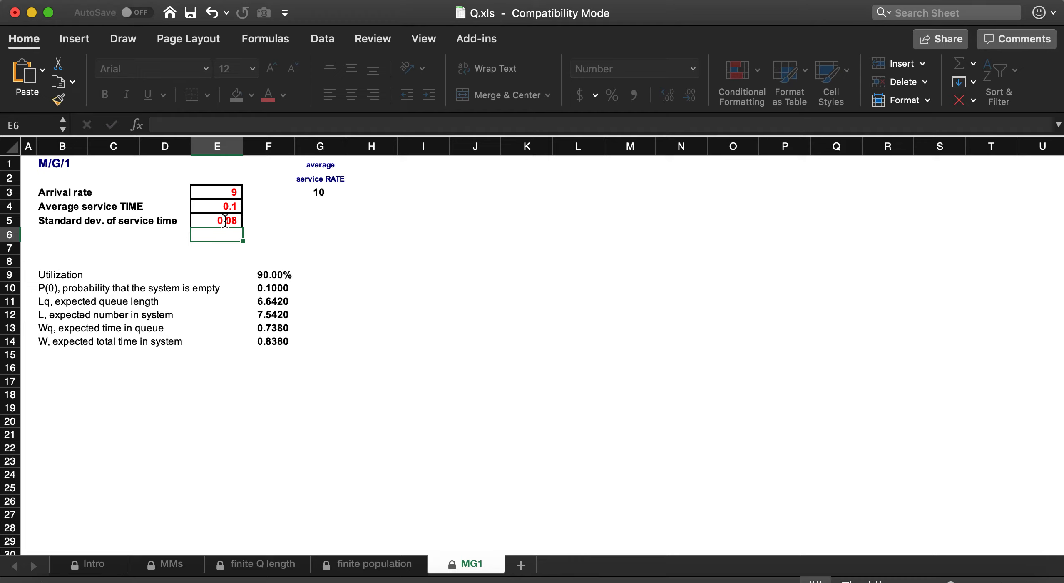
pyautogui.click(311, 353)
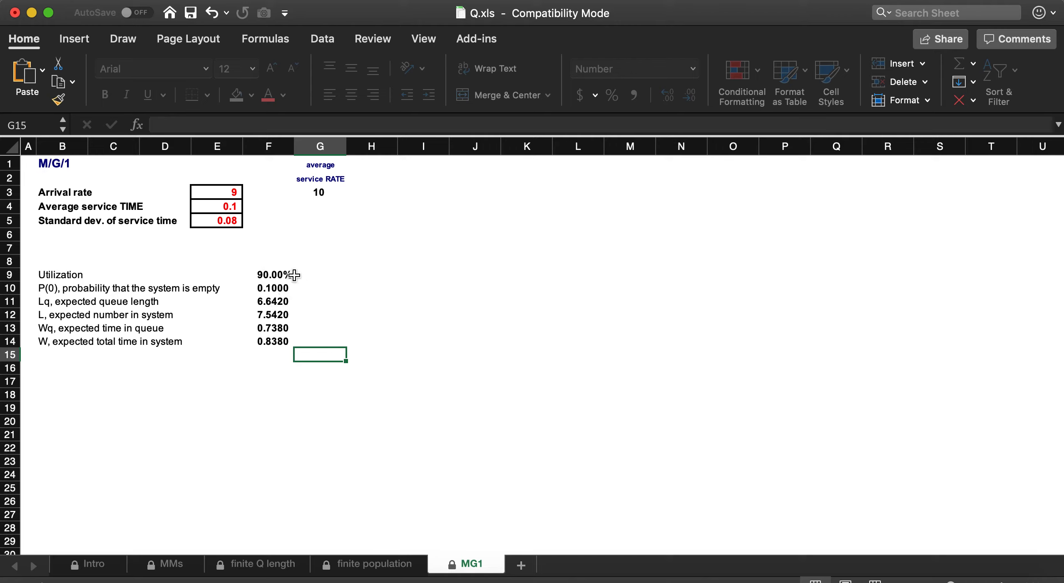
# Change the M/G/1 standard deviation of service time to 0.05 again
pyautogui.click(225, 219)
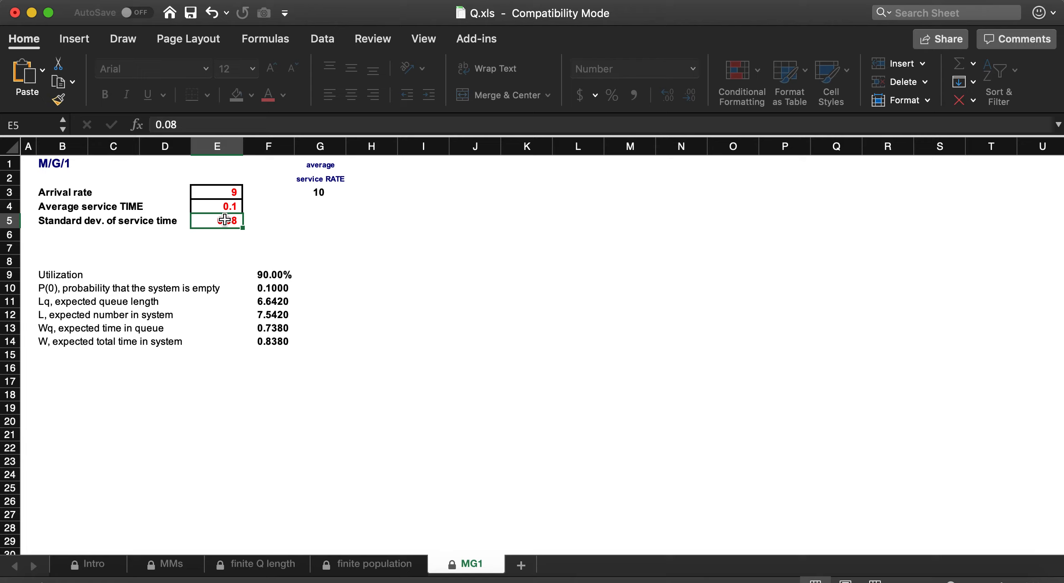
pyautogui.write('0.05')
pyautogui.press('Return')
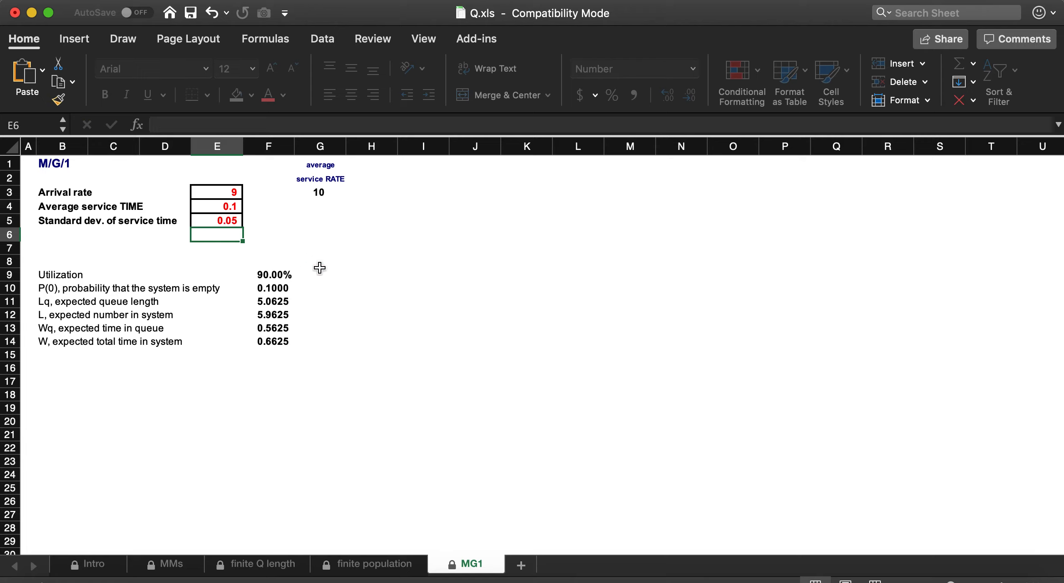
# Restore the M/G/1 standard deviation of service time to 0.1 and review the Lq, L, Wq and W values
pyautogui.click(233, 221)
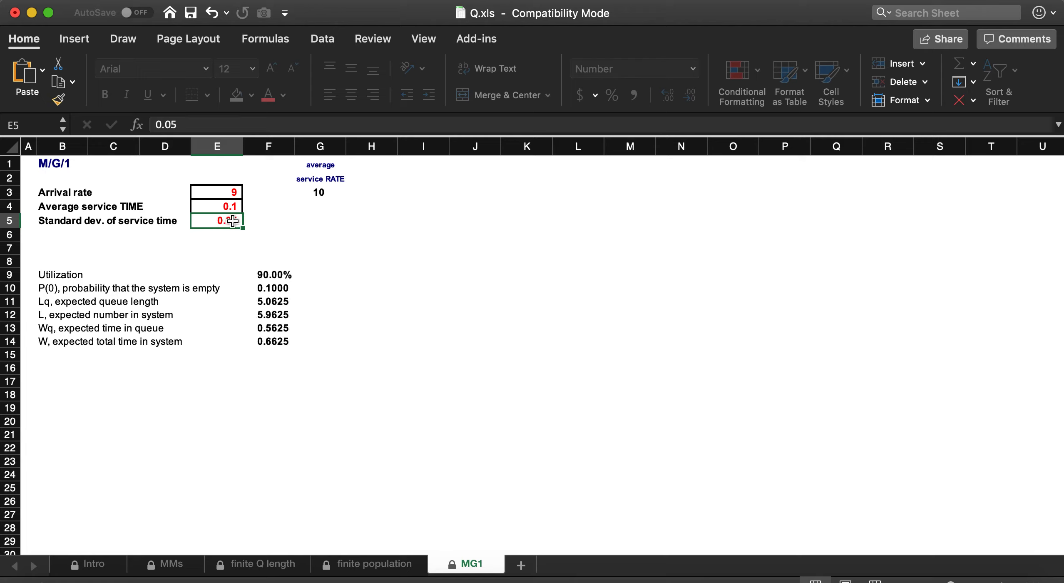
pyautogui.write('.')
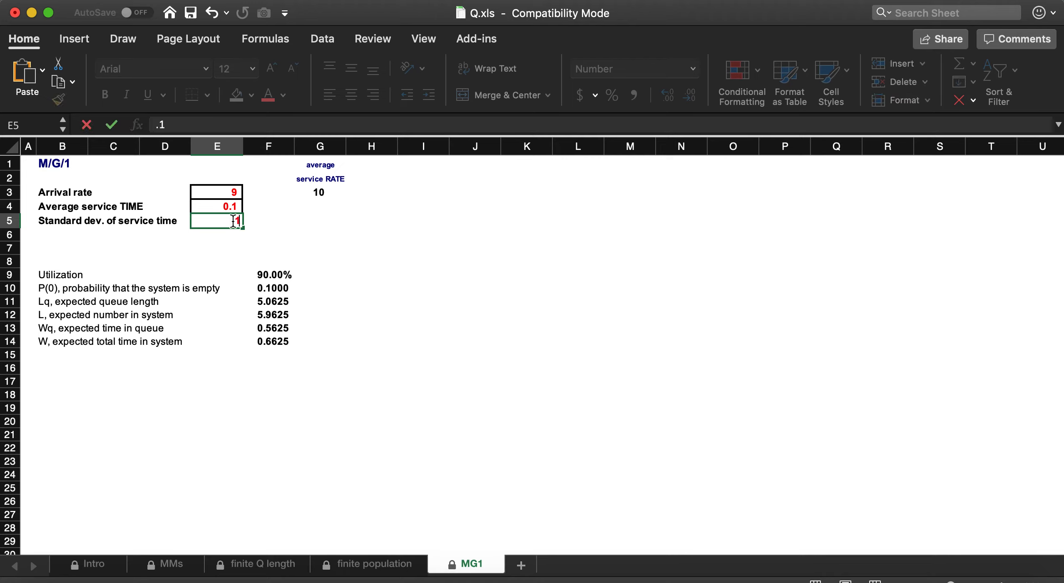
pyautogui.write('1')
pyautogui.press('Return')
pyautogui.click(310, 303)
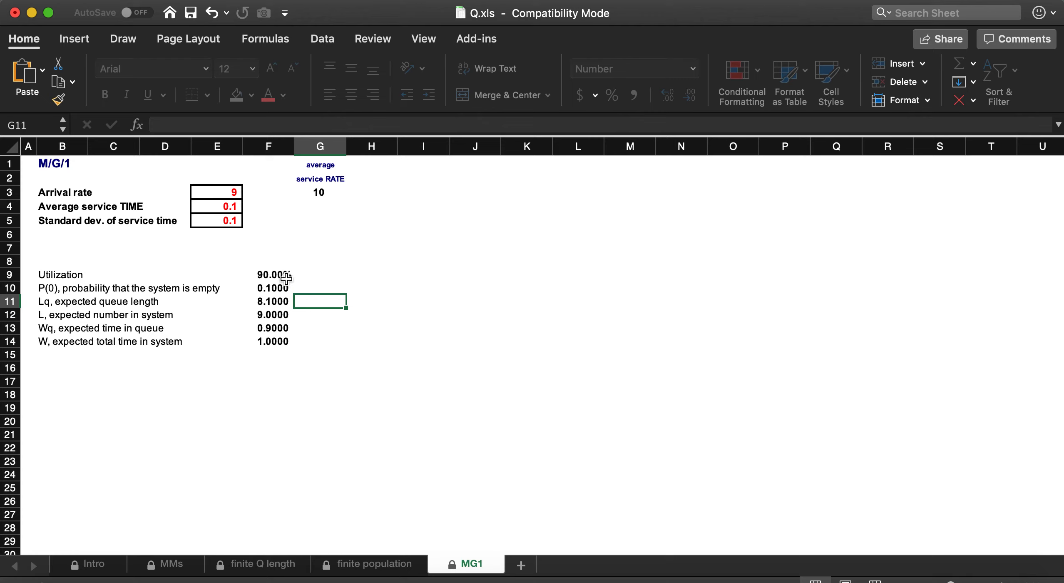
pyautogui.moveTo(282, 301); pyautogui.dragTo(281, 335)
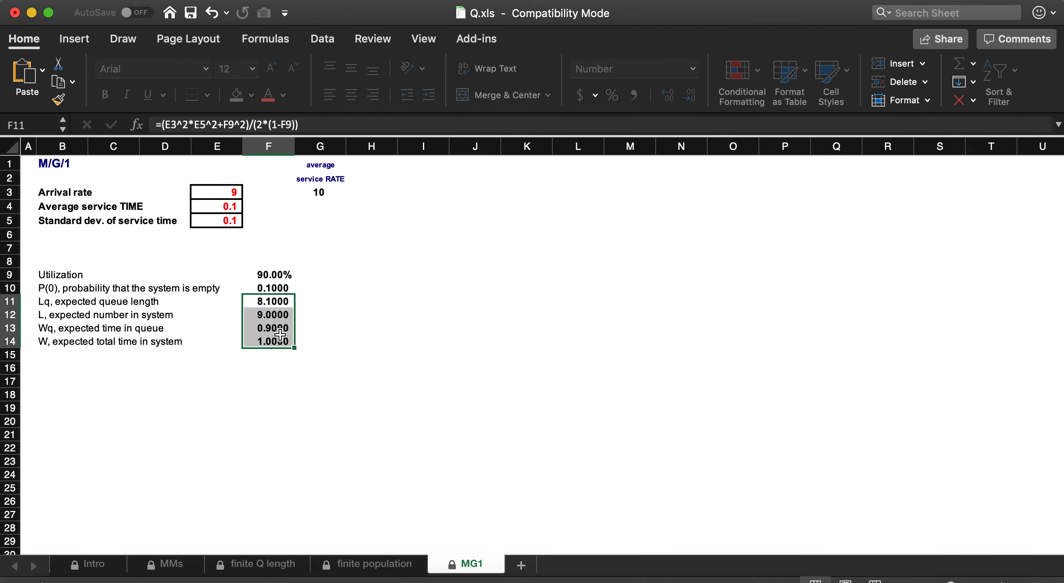
# Set the M/G/1 standard deviation of service time to 0.05 and select the Lq through W results for review
pyautogui.click(234, 224)
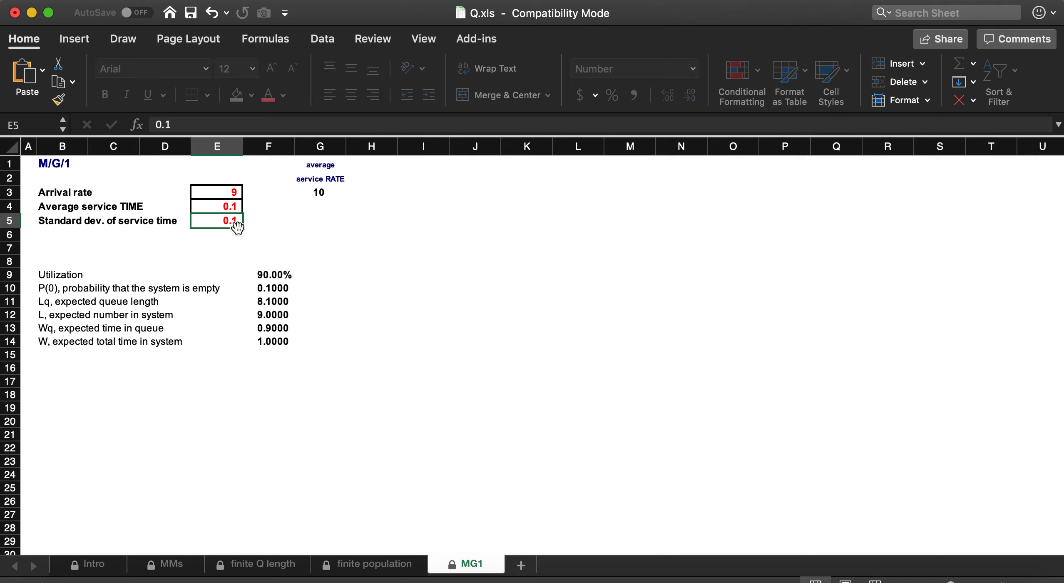
pyautogui.write('.05')
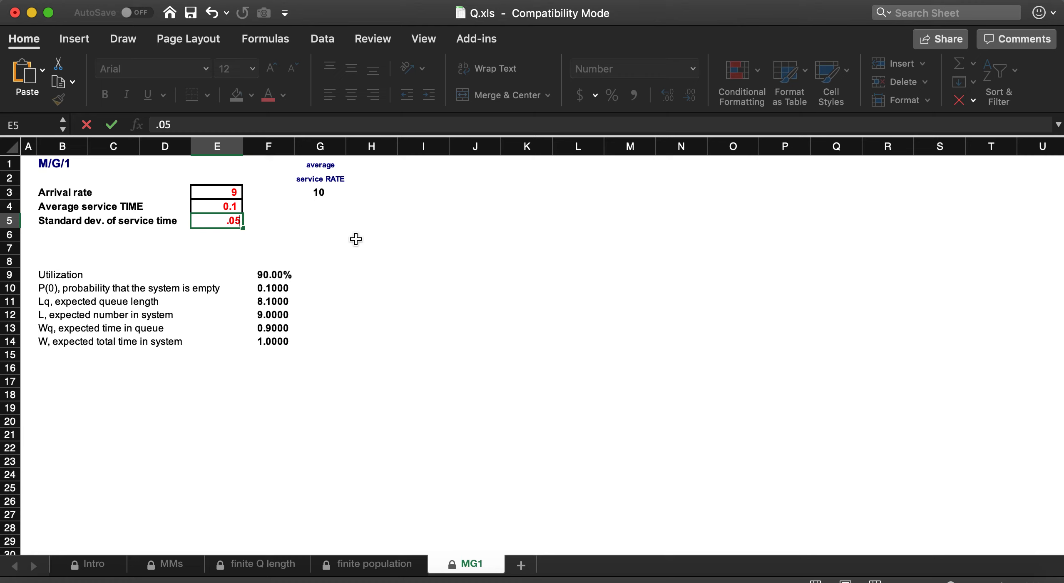
pyautogui.press('Return')
pyautogui.moveTo(270, 299); pyautogui.dragTo(269, 339)
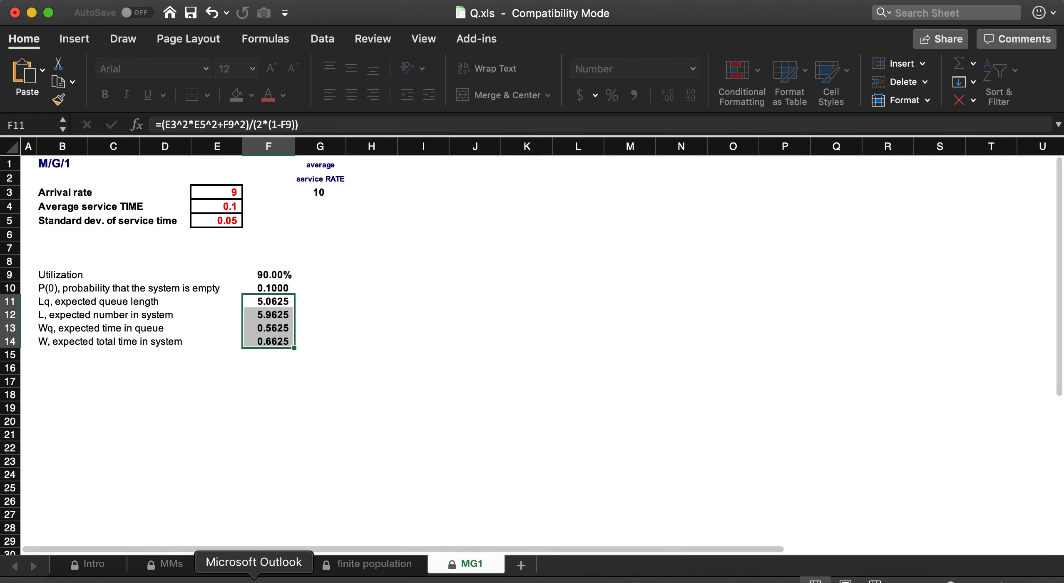
# Inspect the maximum queue length formula on the finite Q length sheet, then revisit the MMs and MG1 sheets
pyautogui.click(263, 564)
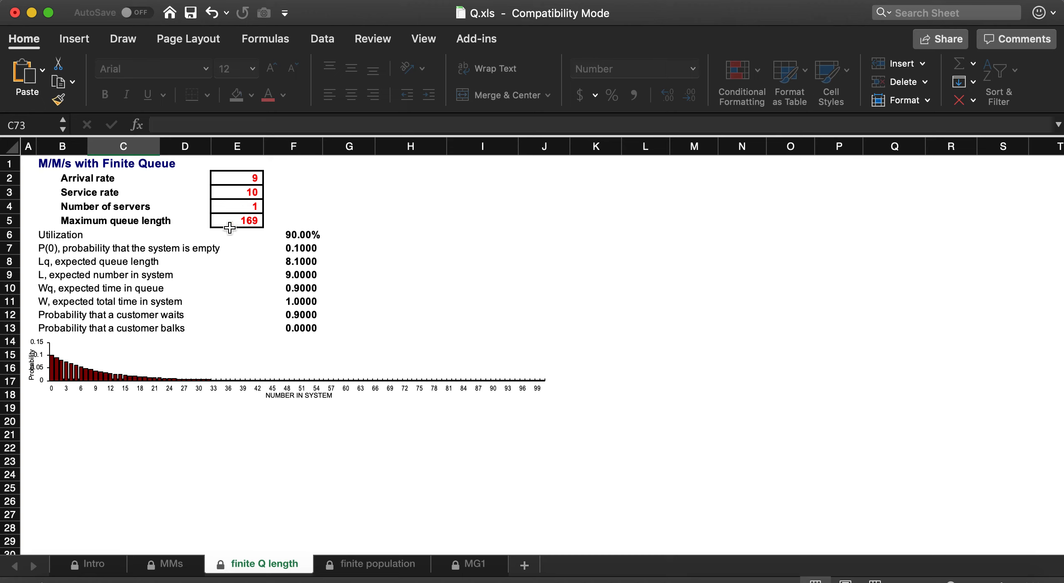
pyautogui.click(245, 220)
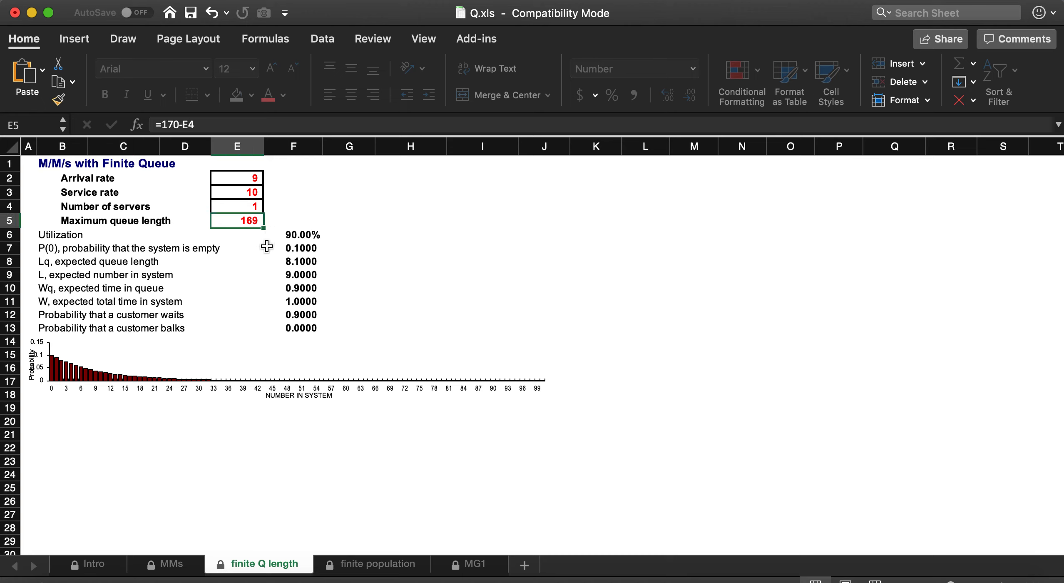
pyautogui.click(177, 565)
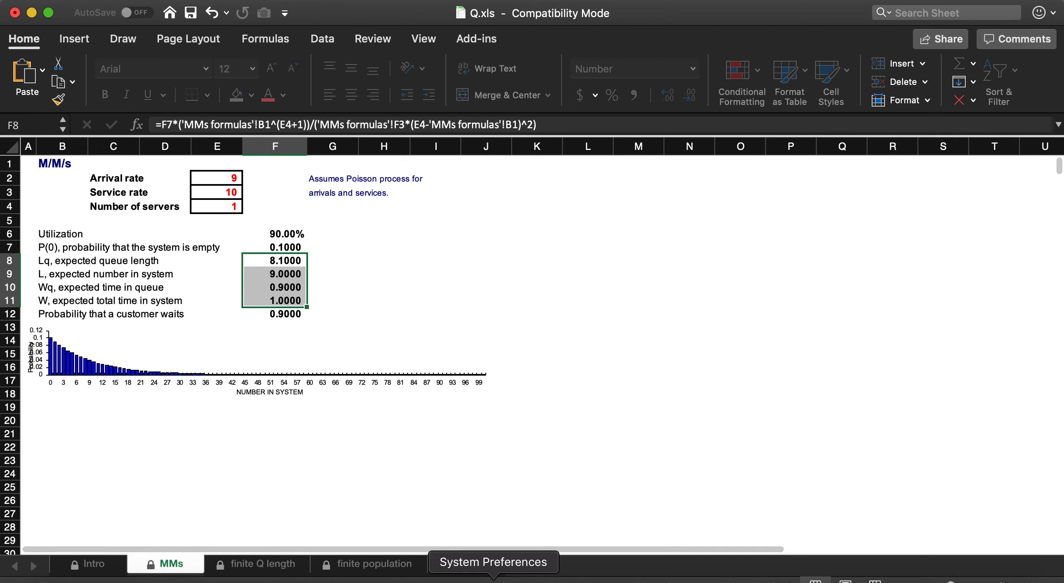
pyautogui.click(479, 567)
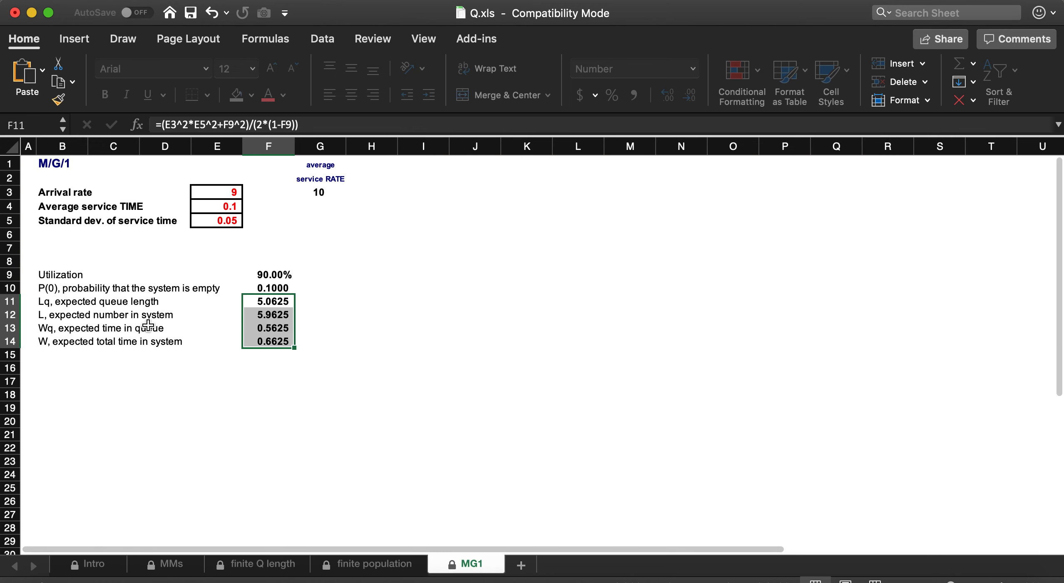